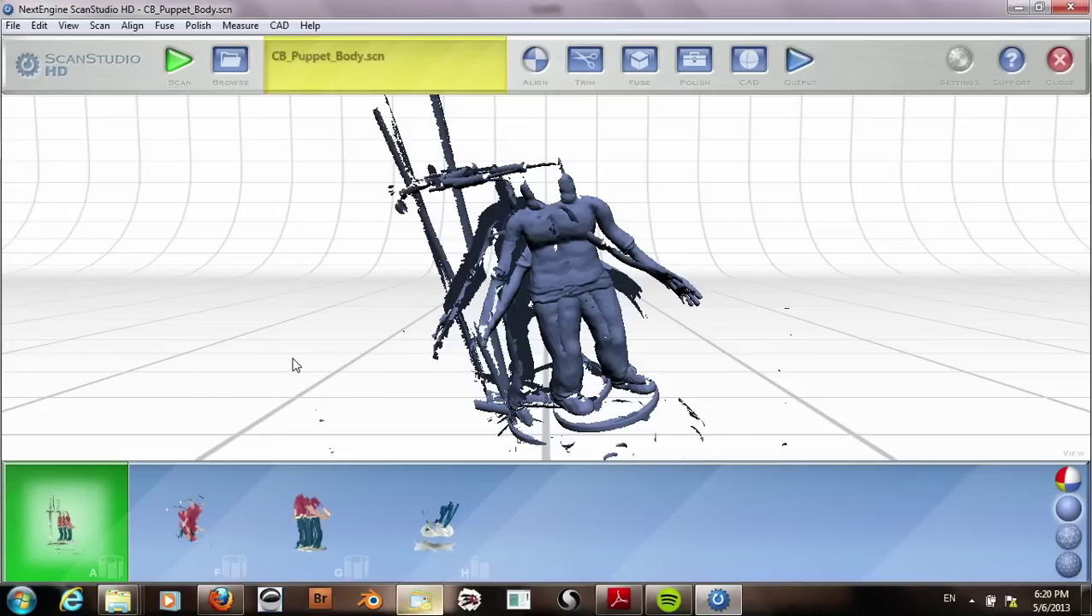
# - Orbit the aligned scans to inspect overlap and the turntable ring from several angles
pyautogui.moveTo(308, 347)
pyautogui.mouseDown()
pyautogui.moveTo(373, 376)
pyautogui.moveTo(310, 382)
pyautogui.moveTo(282, 367)
pyautogui.moveTo(263, 383)
pyautogui.moveTo(289, 385)
pyautogui.moveTo(325, 359)
pyautogui.mouseUp()
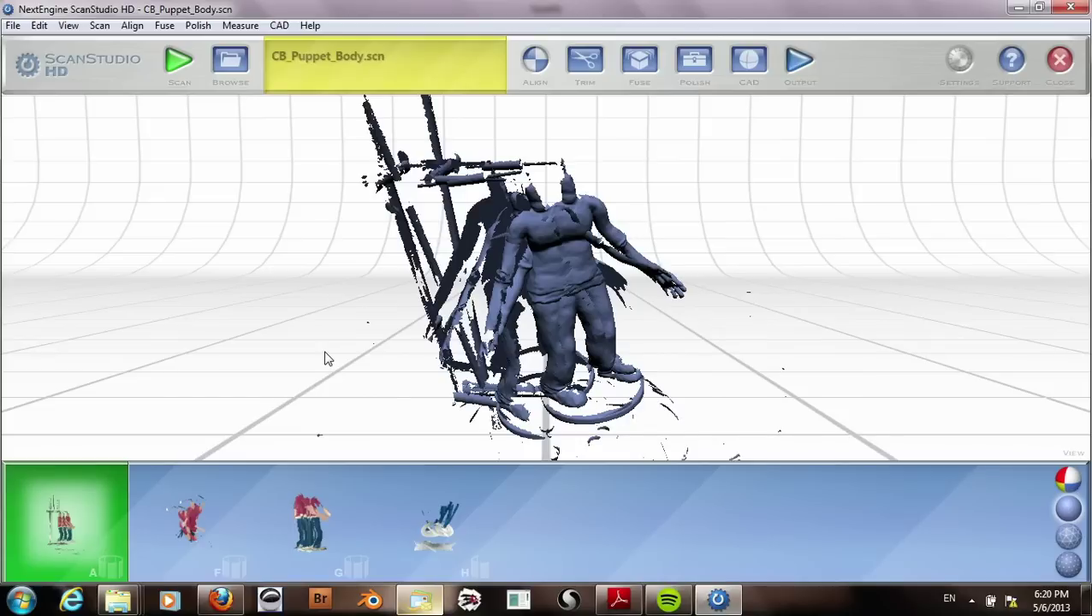
pyautogui.moveTo(673, 325); pyautogui.dragTo(504, 431)
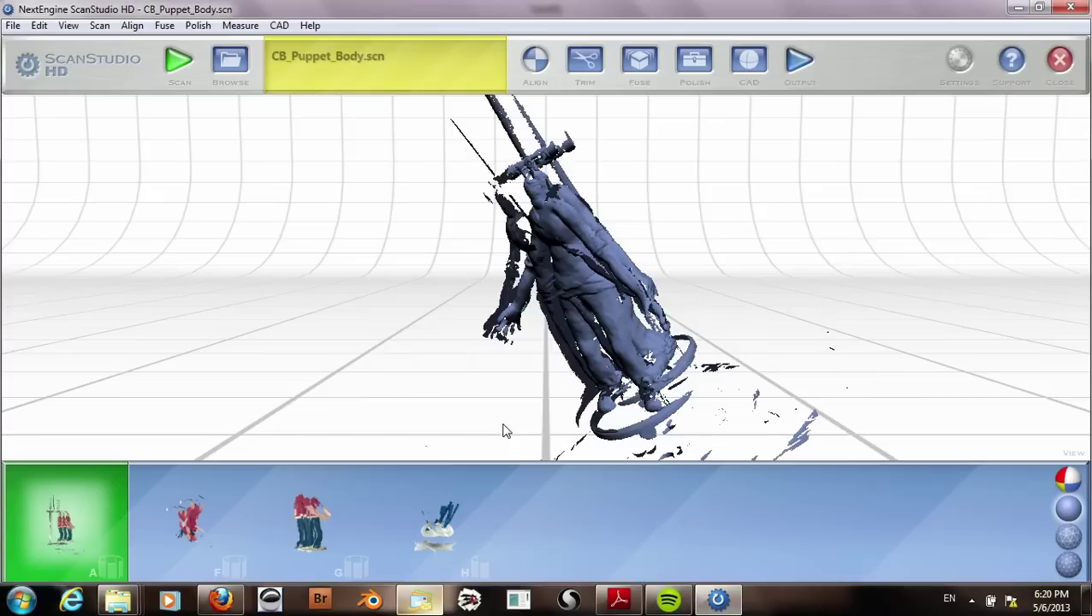
pyautogui.moveTo(585, 315); pyautogui.dragTo(684, 296)
pyautogui.scroll(5, 685, 296)
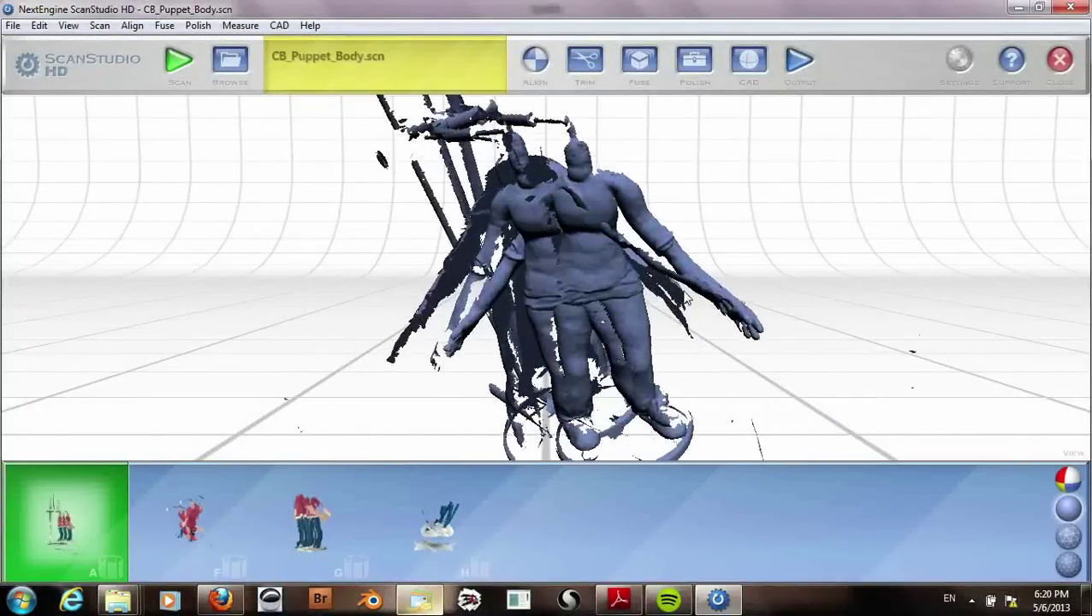
pyautogui.scroll(-4, 680, 295)
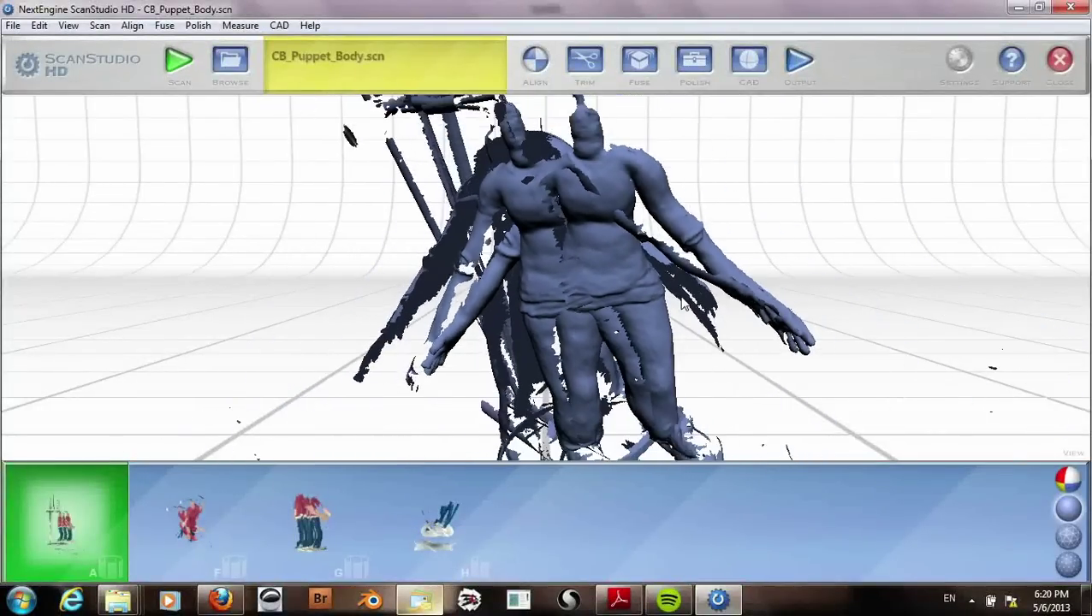
pyautogui.moveTo(681, 295); pyautogui.dragTo(669, 317)
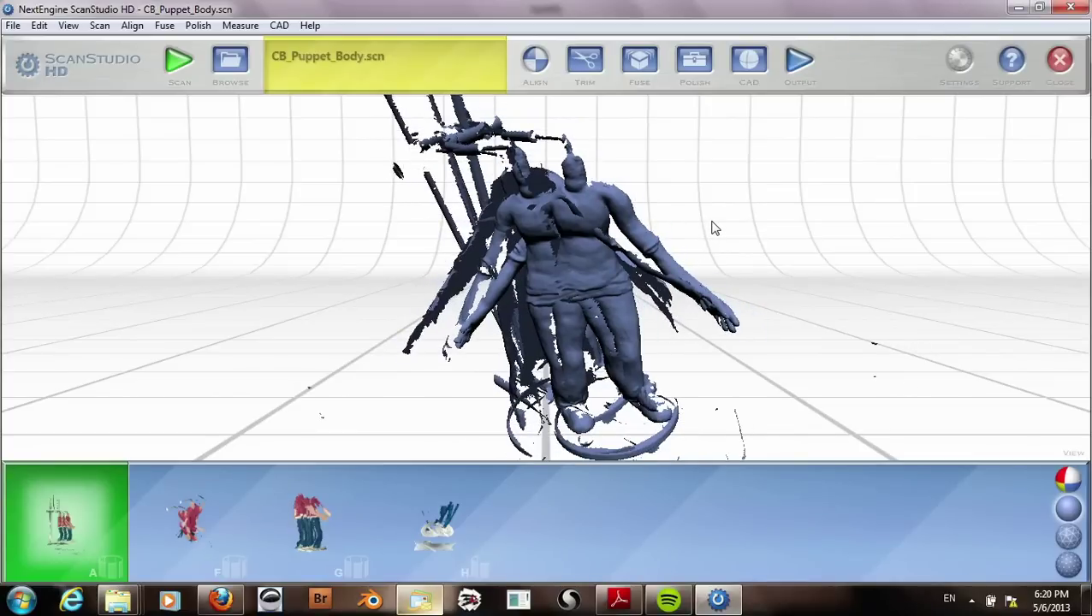
pyautogui.moveTo(713, 223)
pyautogui.mouseDown()
pyautogui.moveTo(1038, 283)
pyautogui.moveTo(828, 283)
pyautogui.mouseUp()
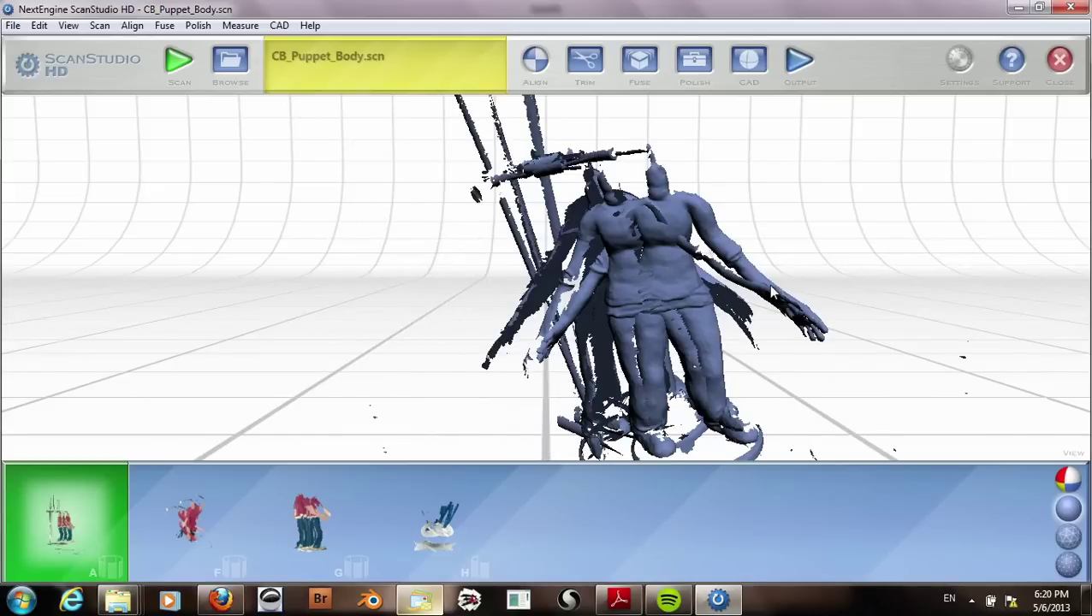
pyautogui.moveTo(758, 301)
pyautogui.mouseDown()
pyautogui.moveTo(786, 305)
pyautogui.moveTo(765, 306)
pyautogui.mouseUp()
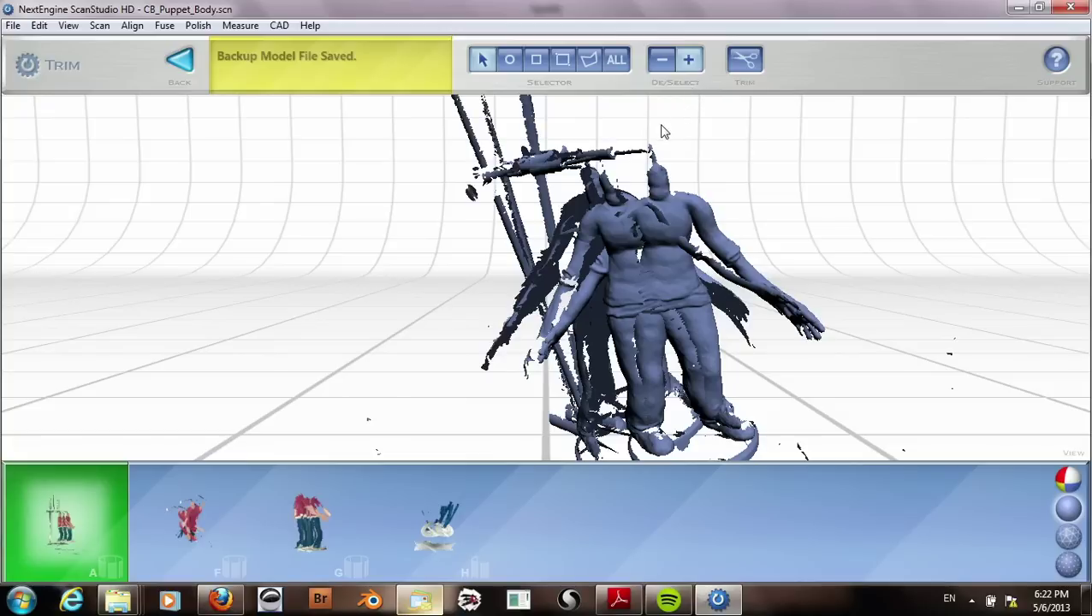
# - With the Circle brush, paint over the frame's left upright and the scattered points below the puppet
pyautogui.moveTo(462, 171); pyautogui.dragTo(507, 109)
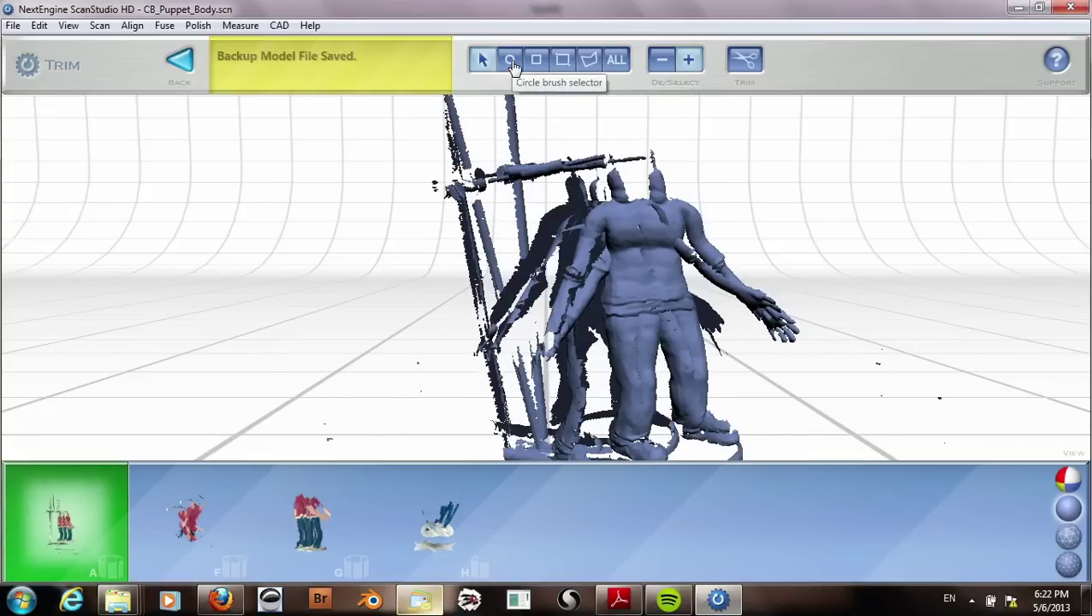
pyautogui.click(511, 61)
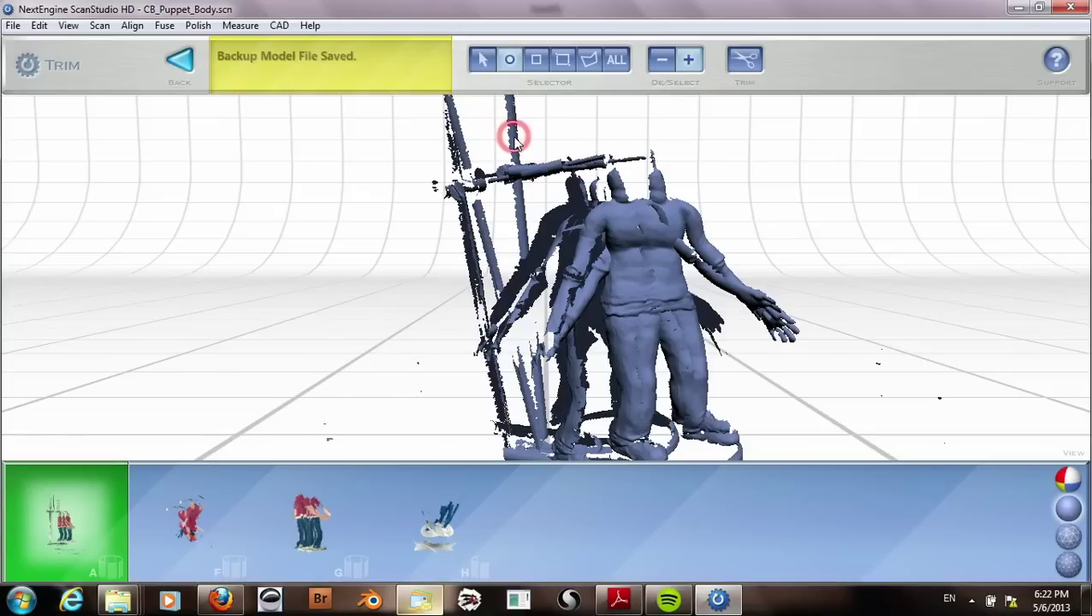
pyautogui.scroll(2, 514, 137)
pyautogui.scroll(-5, 514, 139)
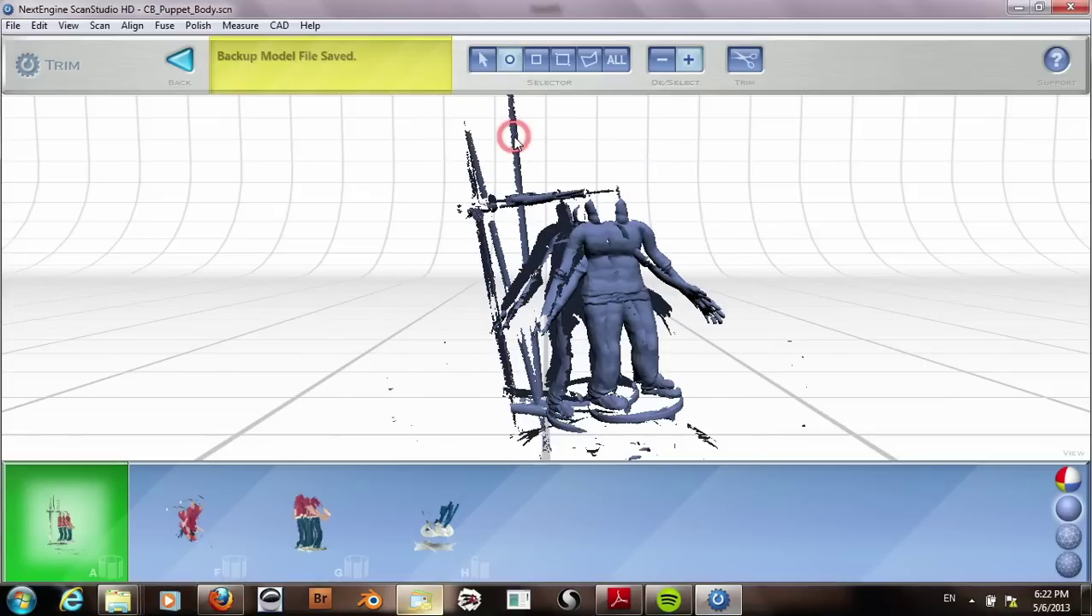
pyautogui.moveTo(511, 133)
pyautogui.mouseDown()
pyautogui.moveTo(517, 178)
pyautogui.moveTo(503, 214)
pyautogui.moveTo(480, 219)
pyautogui.moveTo(488, 171)
pyautogui.moveTo(475, 187)
pyautogui.moveTo(499, 272)
pyautogui.moveTo(488, 236)
pyautogui.moveTo(480, 273)
pyautogui.mouseUp()
pyautogui.moveTo(480, 273)
pyautogui.mouseDown(button='middle')
pyautogui.moveTo(519, 280)
pyautogui.moveTo(706, 419)
pyautogui.mouseUp(button='middle')
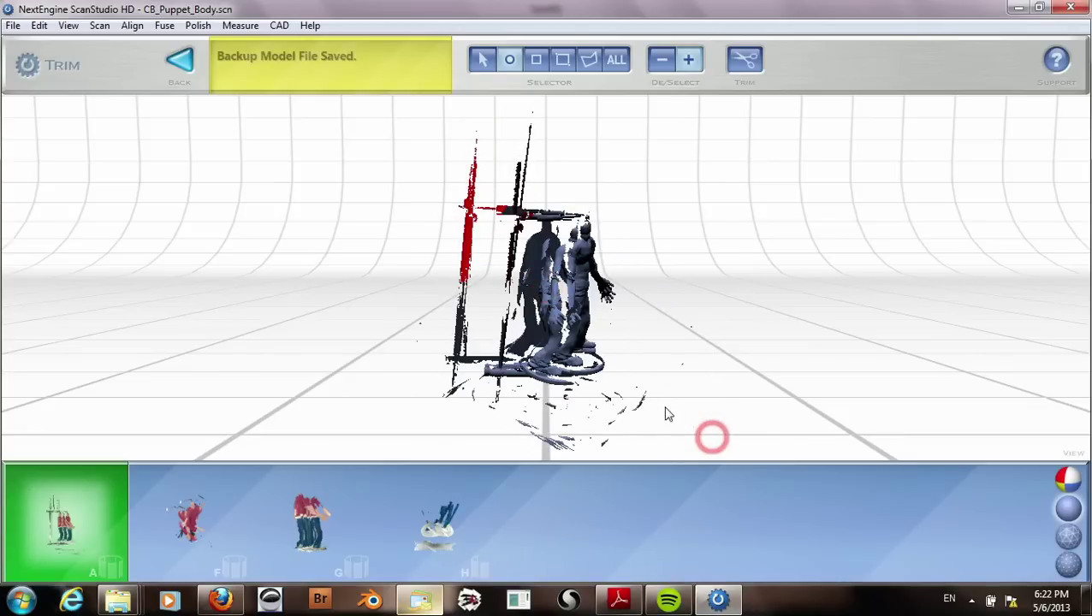
pyautogui.moveTo(643, 408)
pyautogui.mouseDown()
pyautogui.moveTo(576, 446)
pyautogui.moveTo(543, 441)
pyautogui.moveTo(528, 426)
pyautogui.moveTo(534, 411)
pyautogui.moveTo(628, 390)
pyautogui.moveTo(545, 418)
pyautogui.moveTo(444, 387)
pyautogui.moveTo(471, 257)
pyautogui.moveTo(468, 371)
pyautogui.moveTo(482, 377)
pyautogui.moveTo(451, 328)
pyautogui.mouseUp()
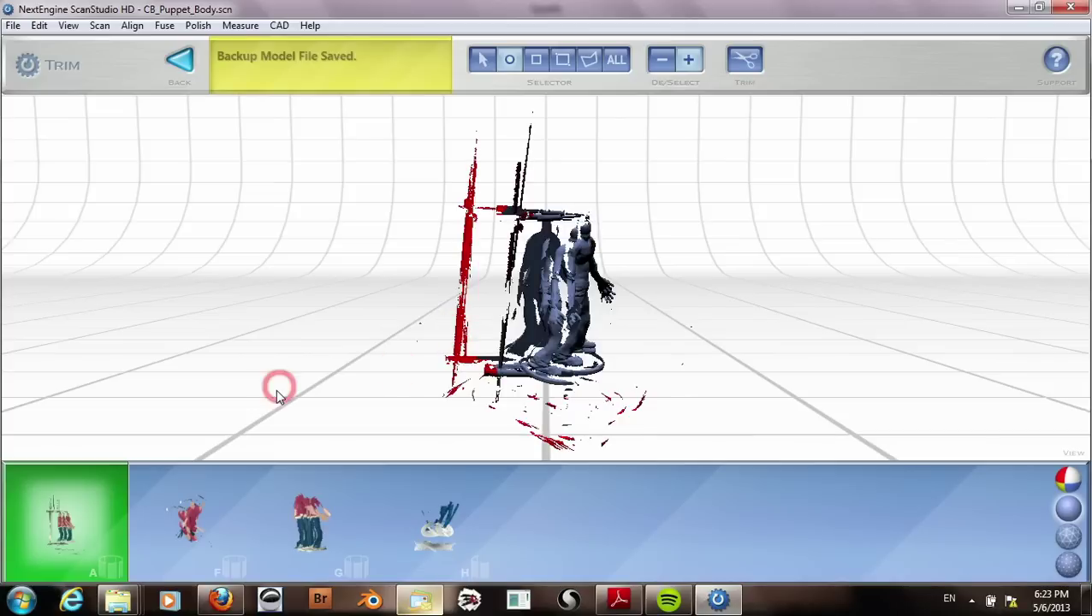
# - Expand group A and pull scan A4 out to view it alone
pyautogui.click(85, 527)
pyautogui.click(317, 527)
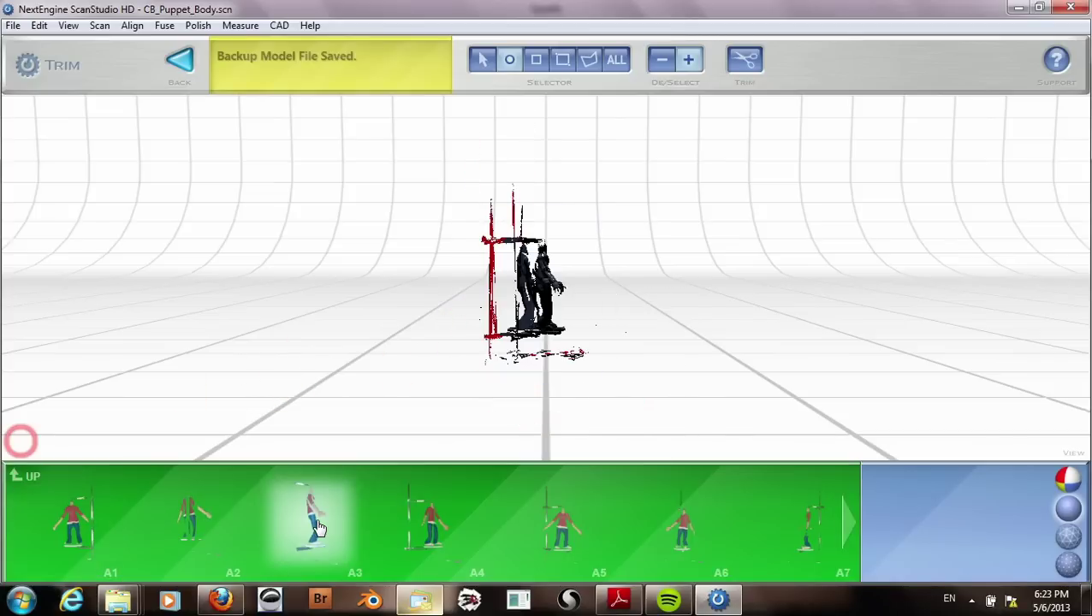
pyautogui.click(404, 524)
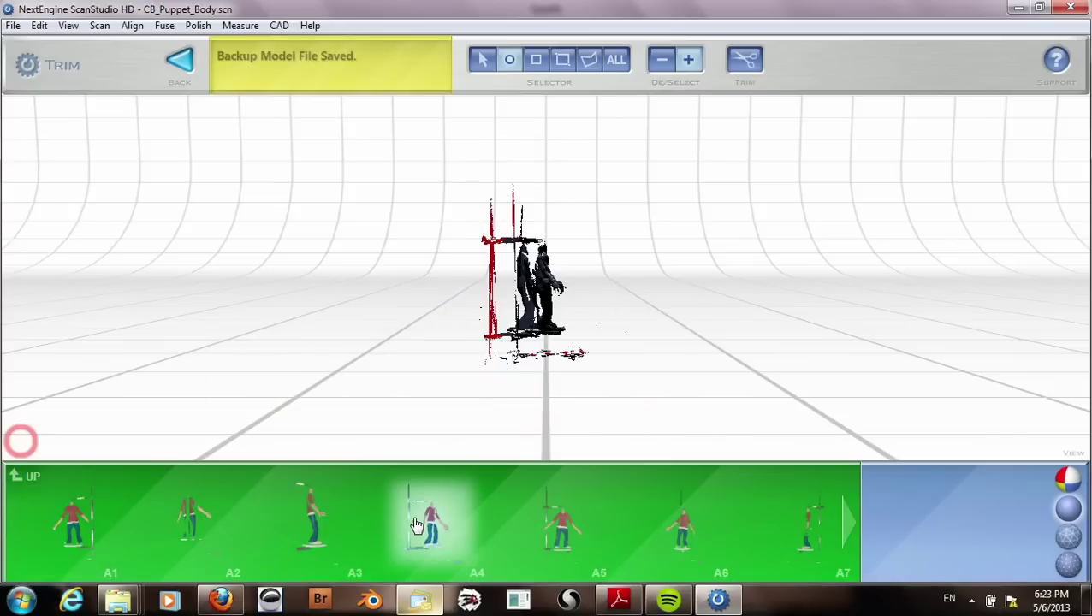
pyautogui.moveTo(471, 512); pyautogui.dragTo(986, 517)
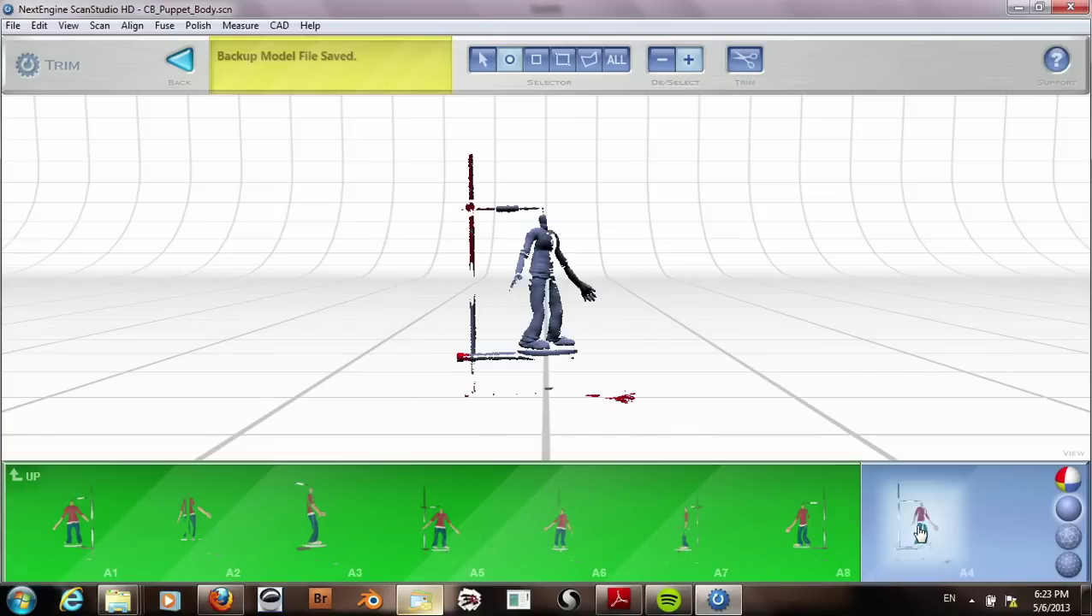
# - Brush-select scan A4's horizontal frame bar and orbit to check the selection
pyautogui.moveTo(657, 336); pyautogui.dragTo(475, 409)
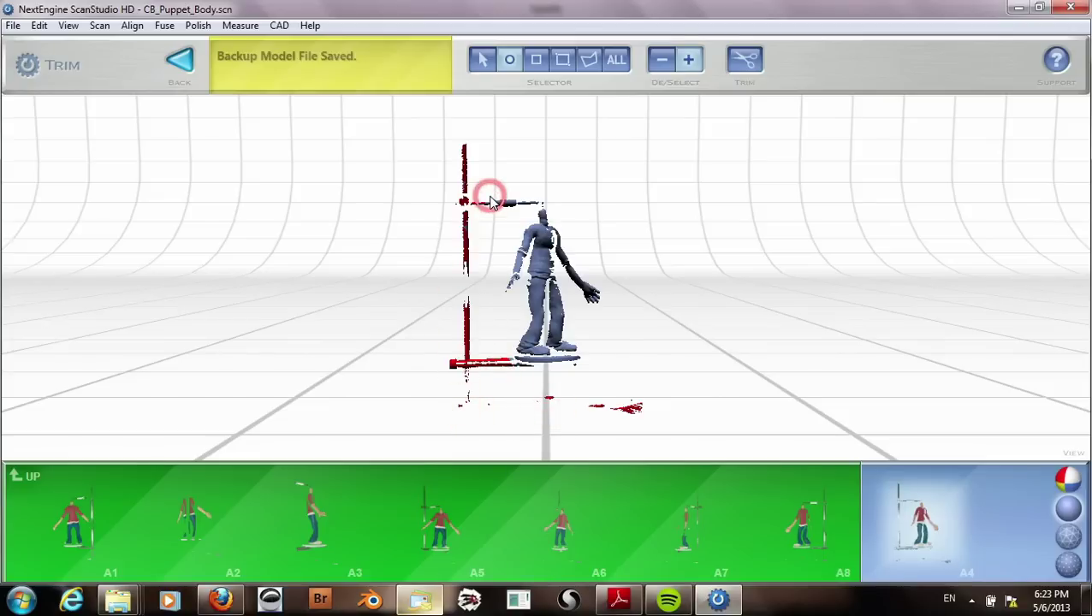
pyautogui.moveTo(516, 203)
pyautogui.mouseDown()
pyautogui.moveTo(546, 190)
pyautogui.moveTo(445, 211)
pyautogui.mouseUp()
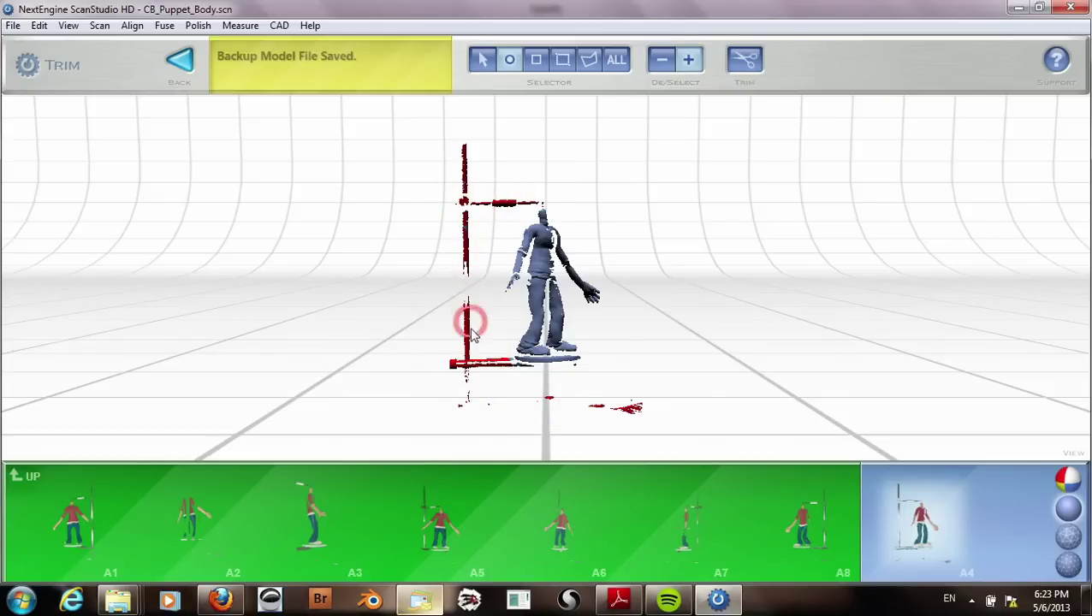
pyautogui.moveTo(471, 340)
pyautogui.mouseDown()
pyautogui.moveTo(446, 319)
pyautogui.moveTo(504, 365)
pyautogui.moveTo(468, 355)
pyautogui.mouseUp()
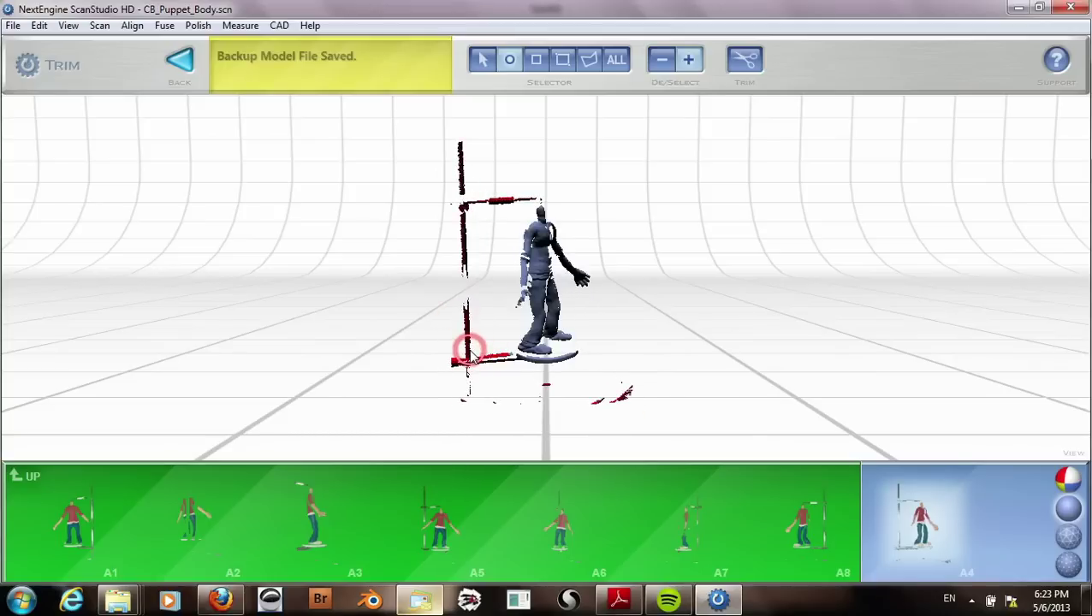
pyautogui.scroll(3, 502, 374)
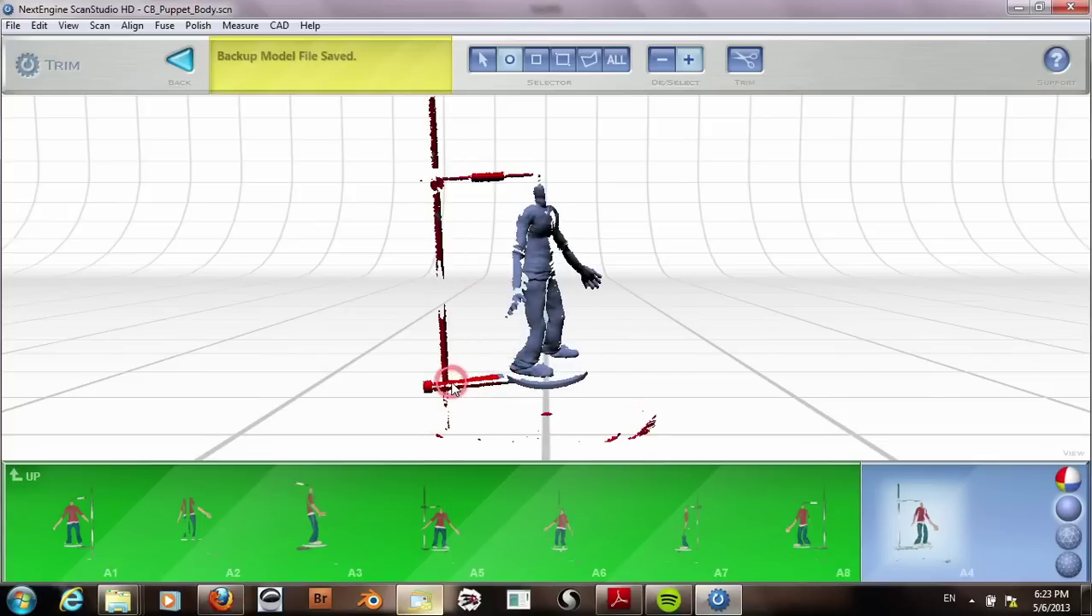
pyautogui.moveTo(452, 387)
pyautogui.mouseDown()
pyautogui.moveTo(528, 406)
pyautogui.moveTo(519, 388)
pyautogui.moveTo(499, 394)
pyautogui.moveTo(569, 404)
pyautogui.mouseUp()
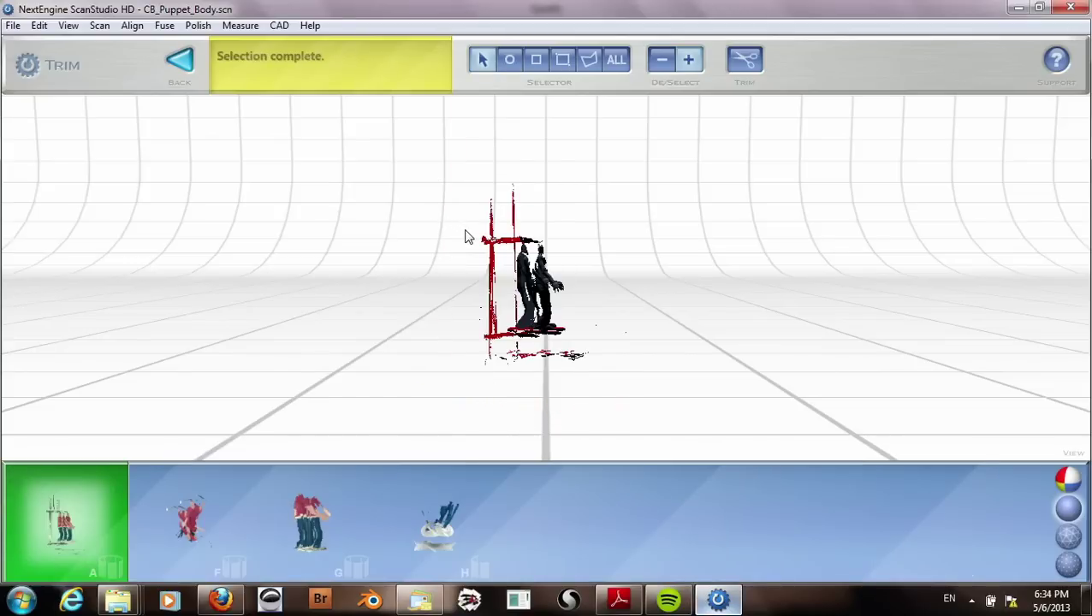
# - Check the marked points, then run Trim on all scans while orbiting the view
pyautogui.scroll(5, 475, 228)
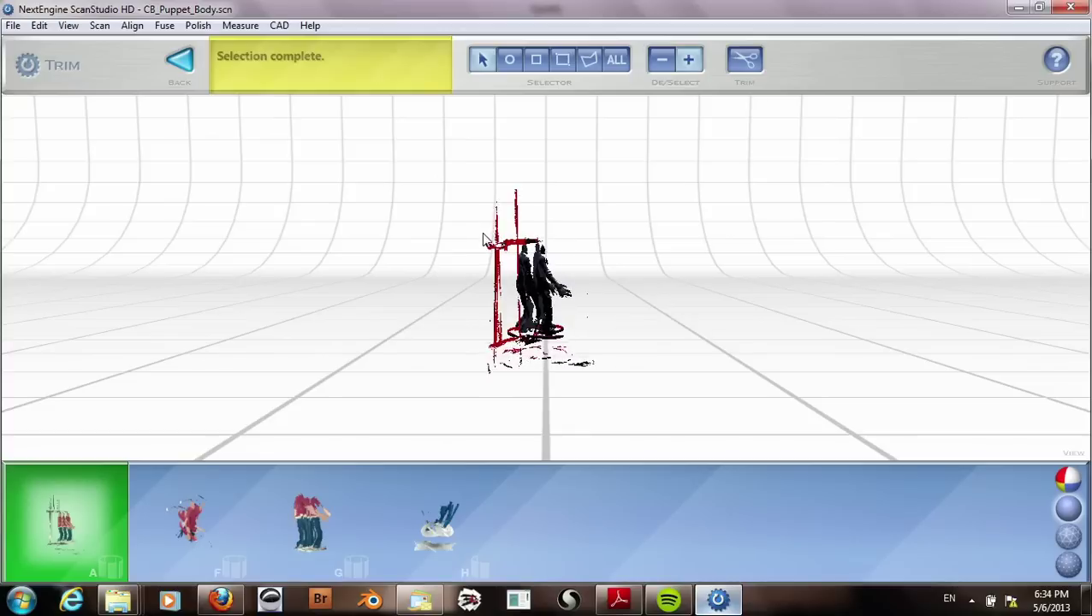
pyautogui.moveTo(480, 240)
pyautogui.mouseDown(button='right')
pyautogui.moveTo(374, 216)
pyautogui.moveTo(394, 212)
pyautogui.moveTo(459, 303)
pyautogui.moveTo(448, 242)
pyautogui.mouseUp(button='right')
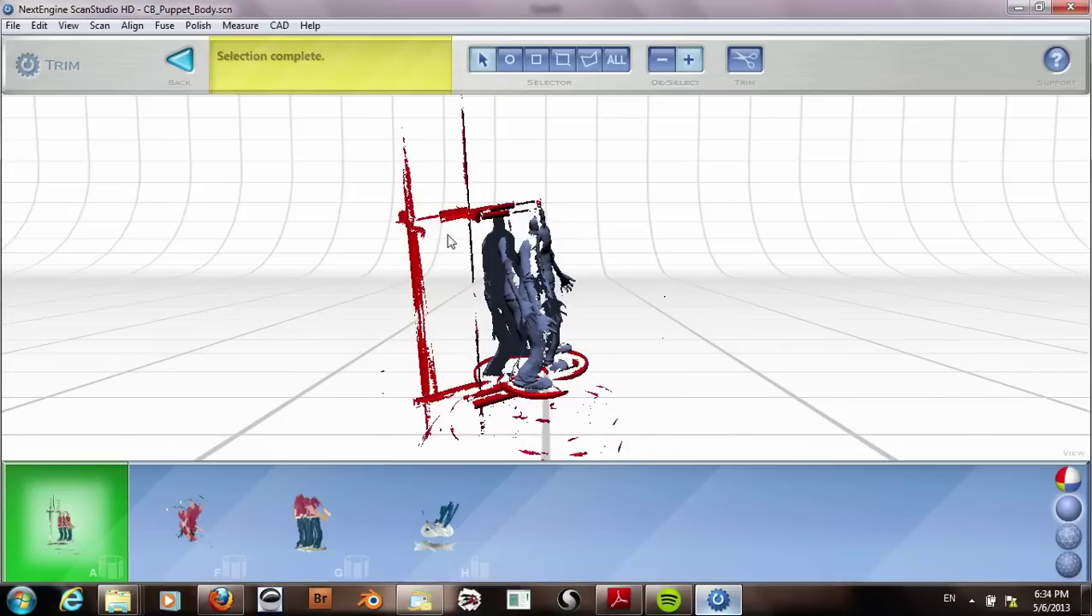
pyautogui.click(746, 62)
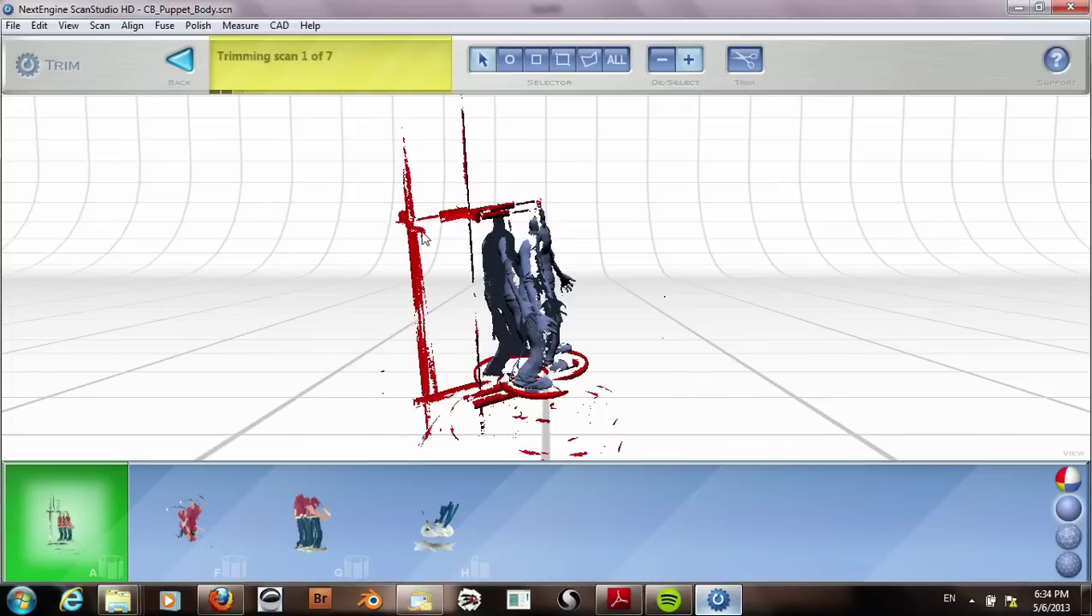
pyautogui.moveTo(432, 218)
pyautogui.mouseDown()
pyautogui.moveTo(624, 306)
pyautogui.moveTo(719, 332)
pyautogui.moveTo(637, 353)
pyautogui.mouseUp()
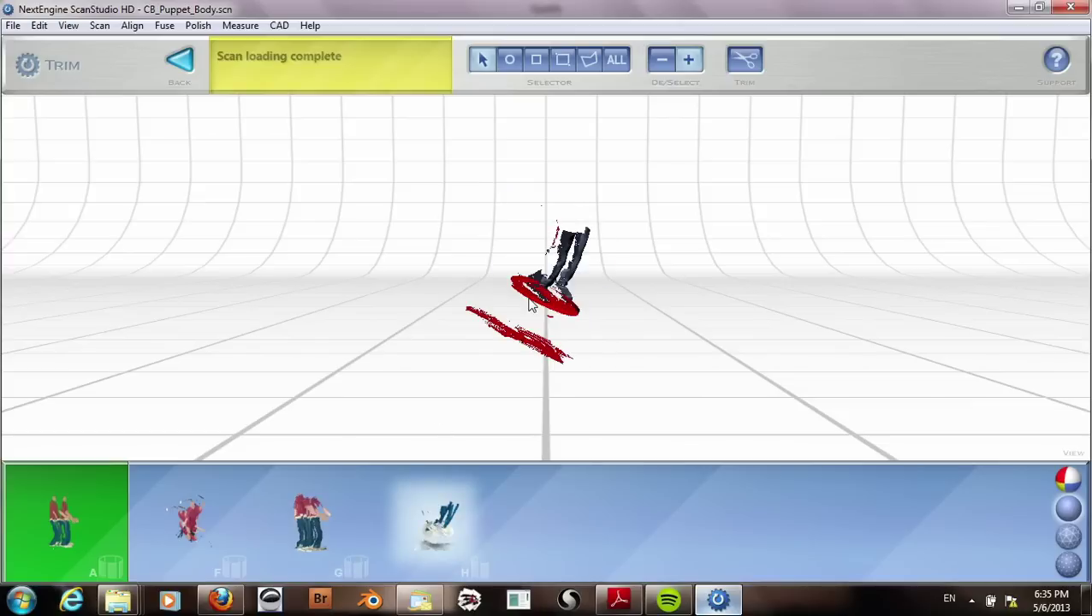
# - Turn the scan edge-on to the turntable, trim the selected stray data, and view the combined group
pyautogui.scroll(3, 531, 305)
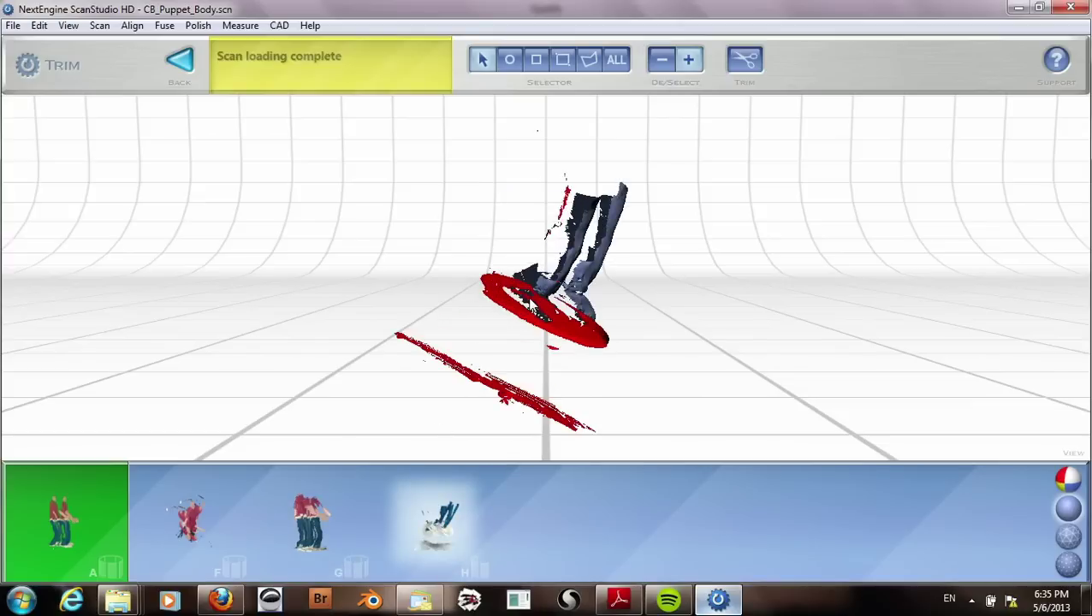
pyautogui.moveTo(525, 300); pyautogui.dragTo(692, 180)
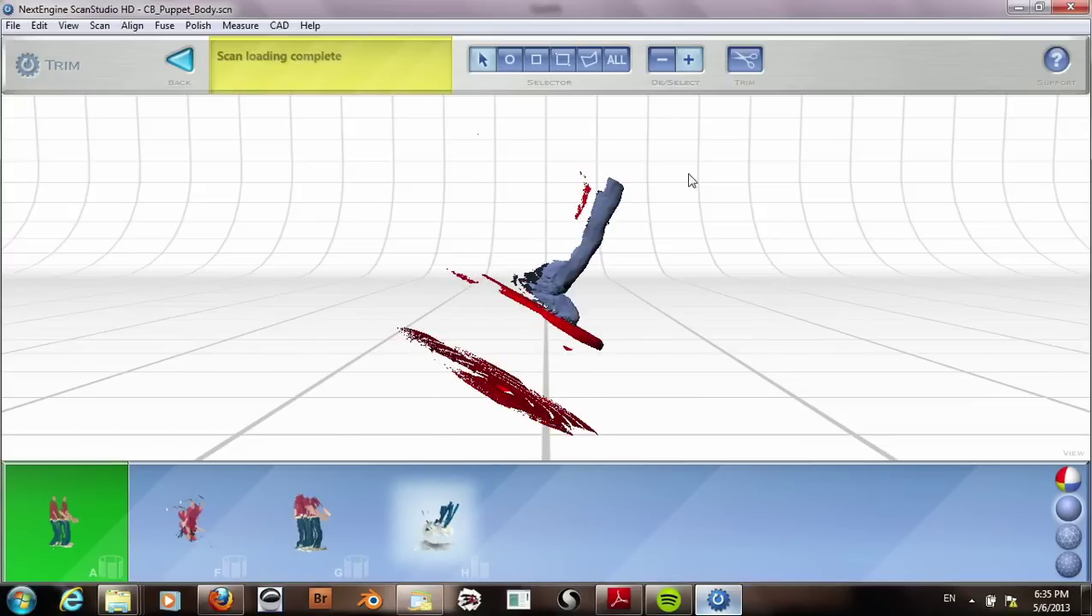
pyautogui.click(745, 58)
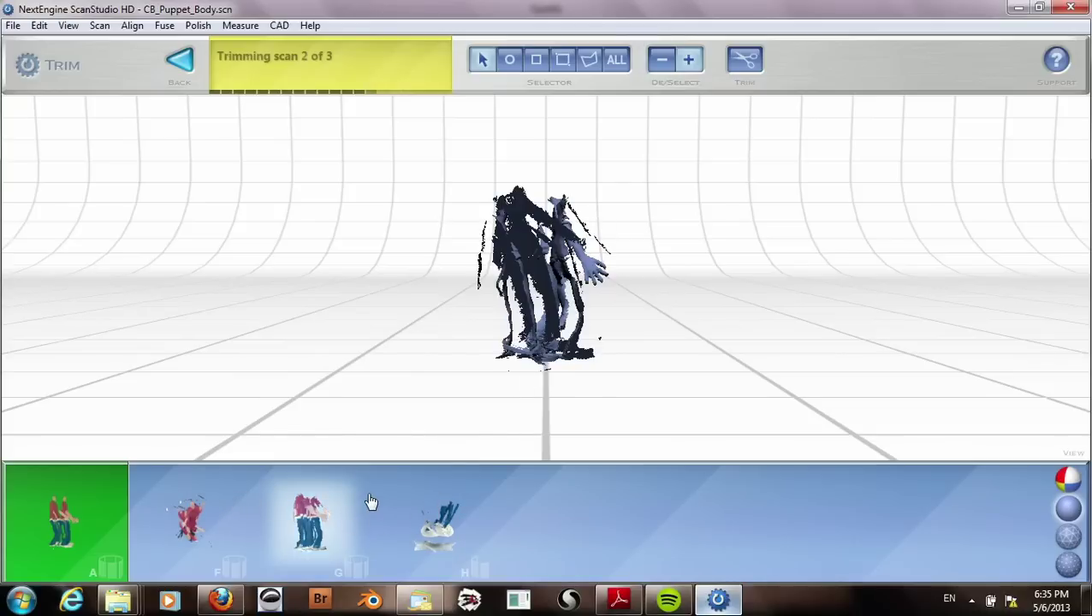
pyautogui.click(196, 525)
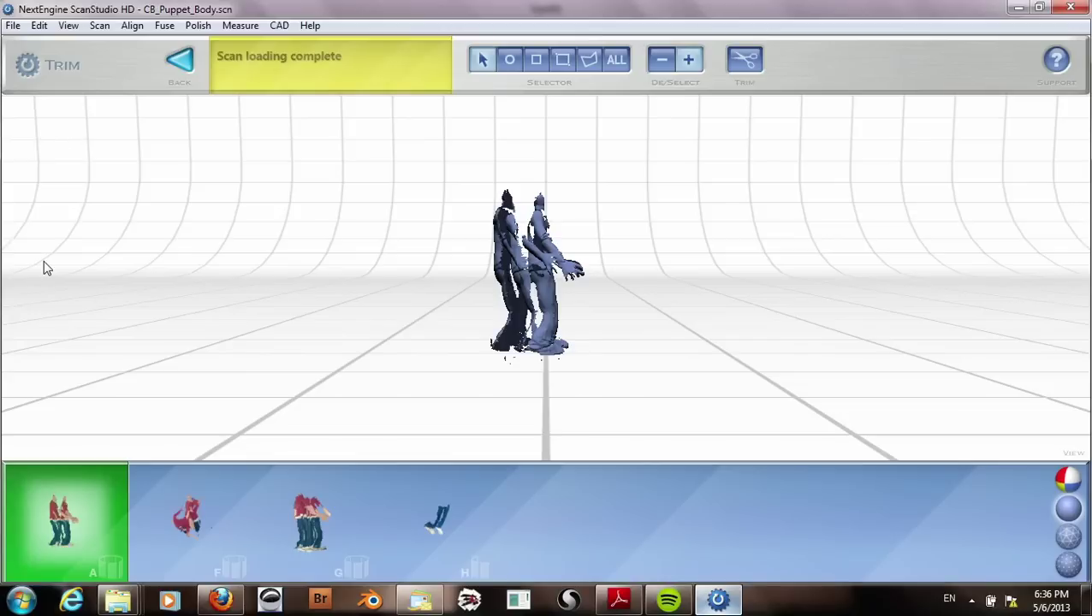
pyautogui.moveTo(179, 518)
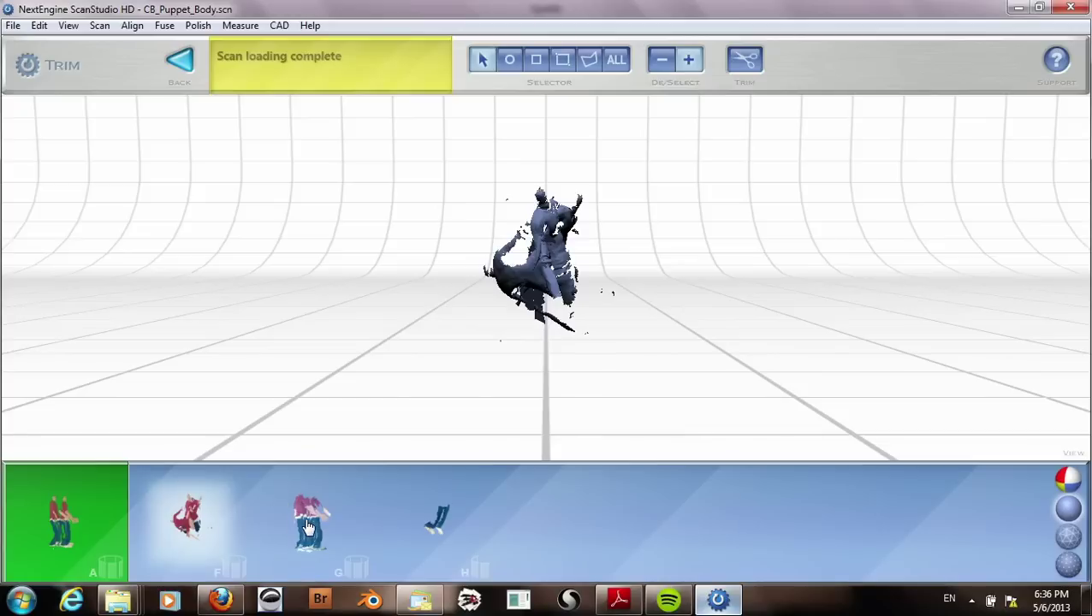
pyautogui.moveTo(308, 526)
pyautogui.moveTo(501, 368); pyautogui.dragTo(462, 324)
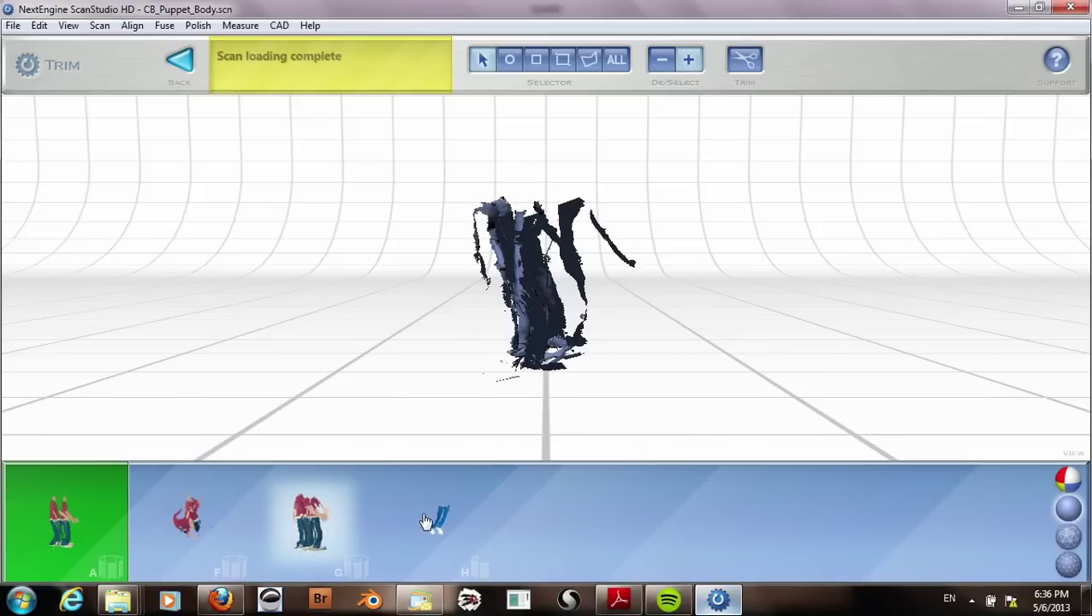
pyautogui.click(434, 518)
pyautogui.moveTo(536, 336); pyautogui.dragTo(374, 329)
pyautogui.scroll(5, 492, 346)
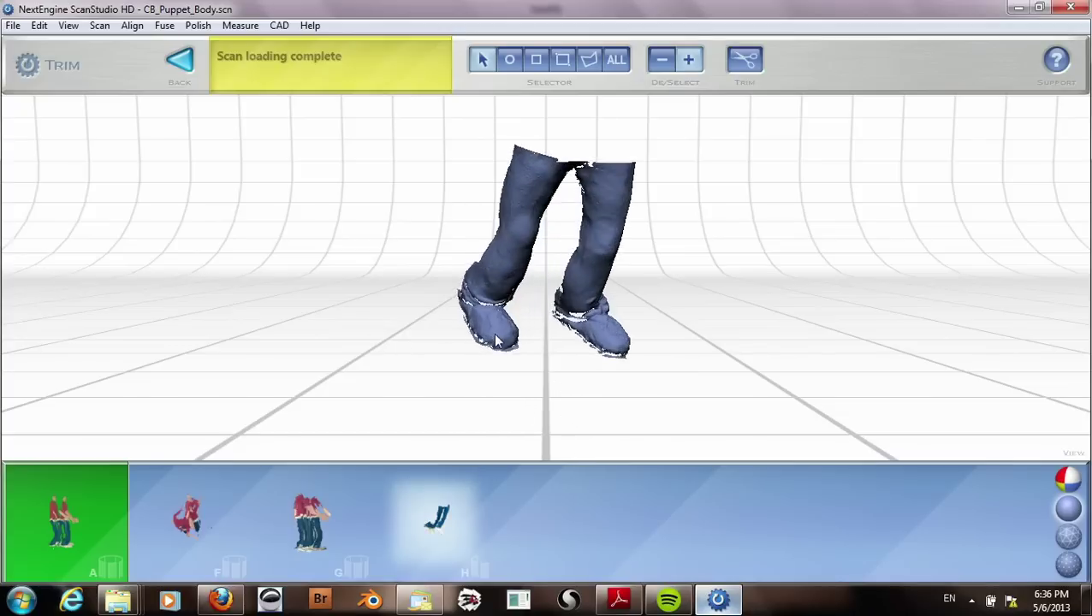
pyautogui.moveTo(503, 334); pyautogui.dragTo(415, 342)
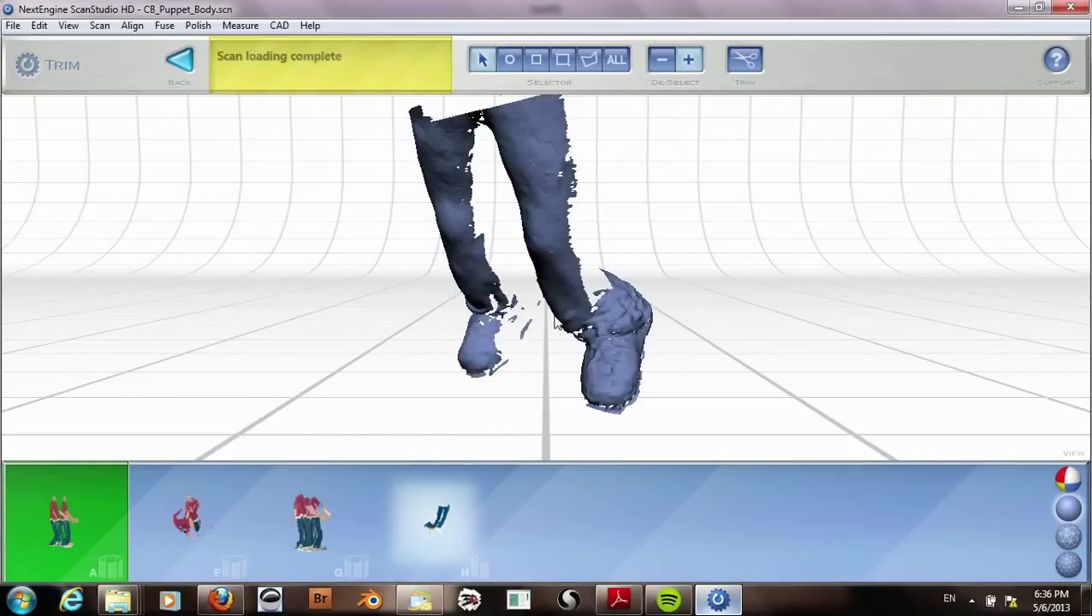
pyautogui.moveTo(556, 323)
pyautogui.mouseDown()
pyautogui.moveTo(479, 340)
pyautogui.moveTo(409, 302)
pyautogui.moveTo(690, 264)
pyautogui.moveTo(527, 343)
pyautogui.moveTo(512, 374)
pyautogui.moveTo(539, 378)
pyautogui.moveTo(505, 378)
pyautogui.mouseUp()
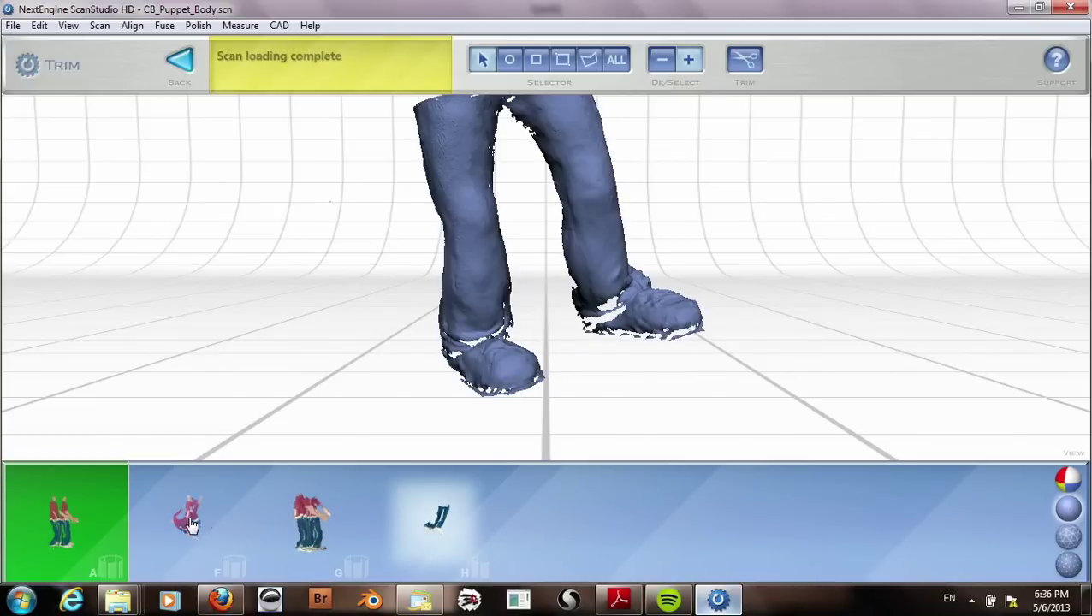
pyautogui.click(94, 522)
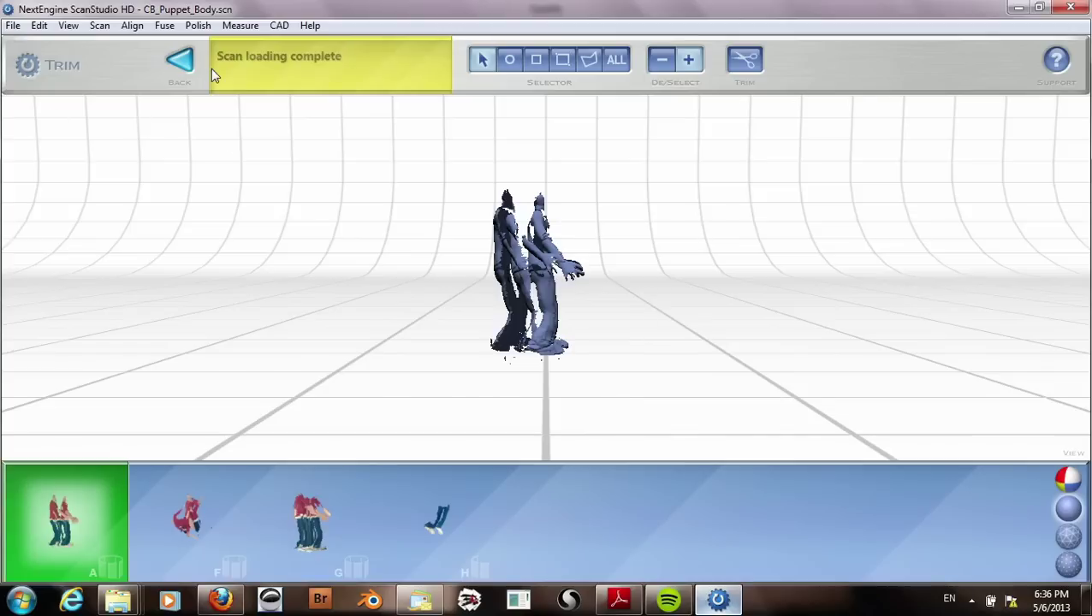
# - Leave trimming, enter Align, and load scan F opposite the grouped scan A
pyautogui.click(180, 61)
pyautogui.click(531, 59)
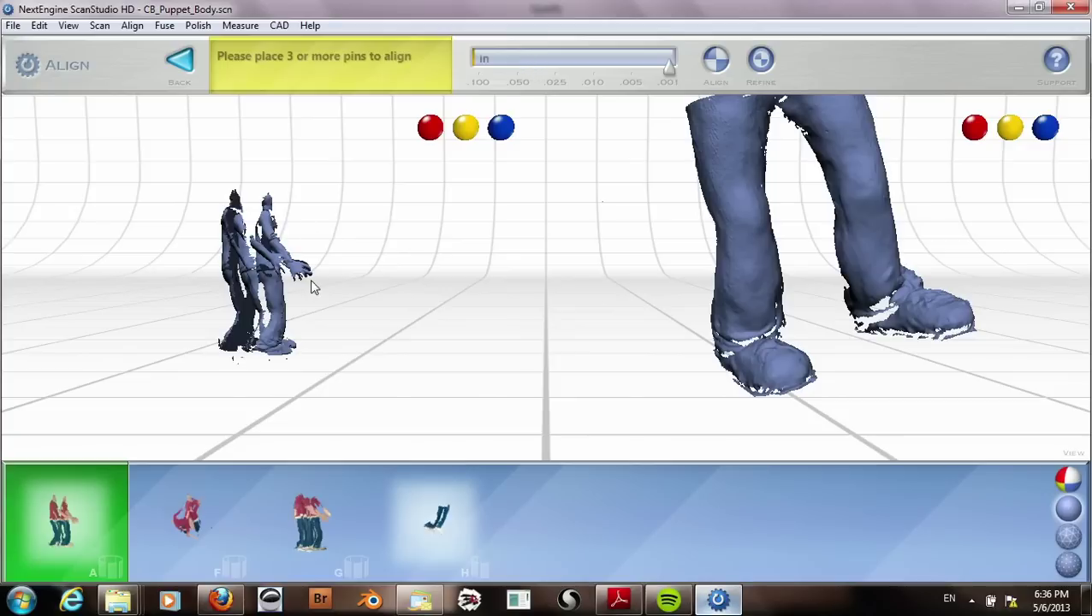
pyautogui.moveTo(312, 285); pyautogui.dragTo(261, 347)
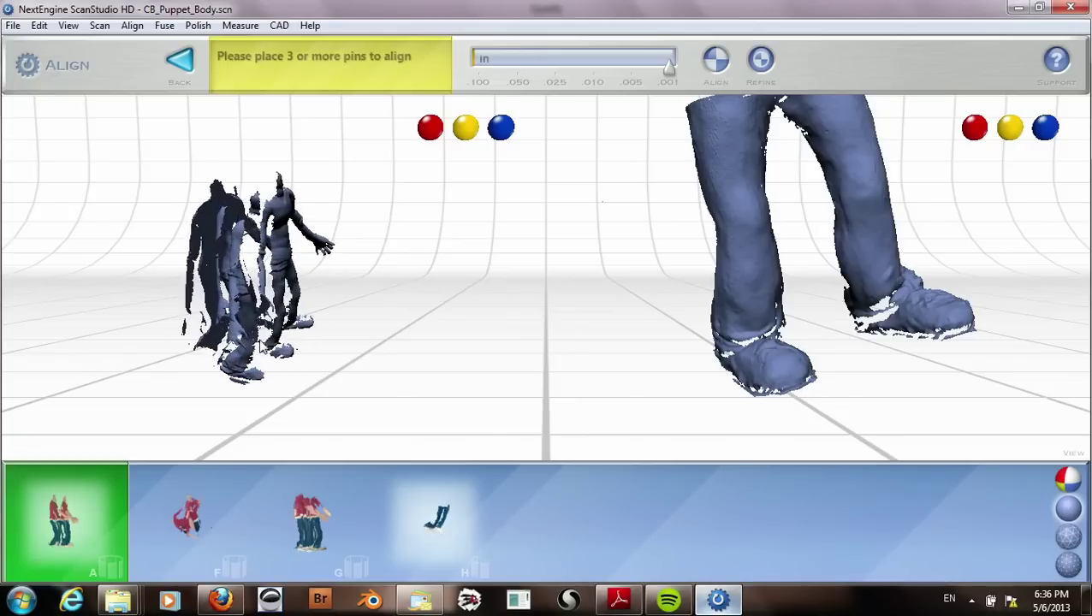
pyautogui.scroll(3, 261, 347)
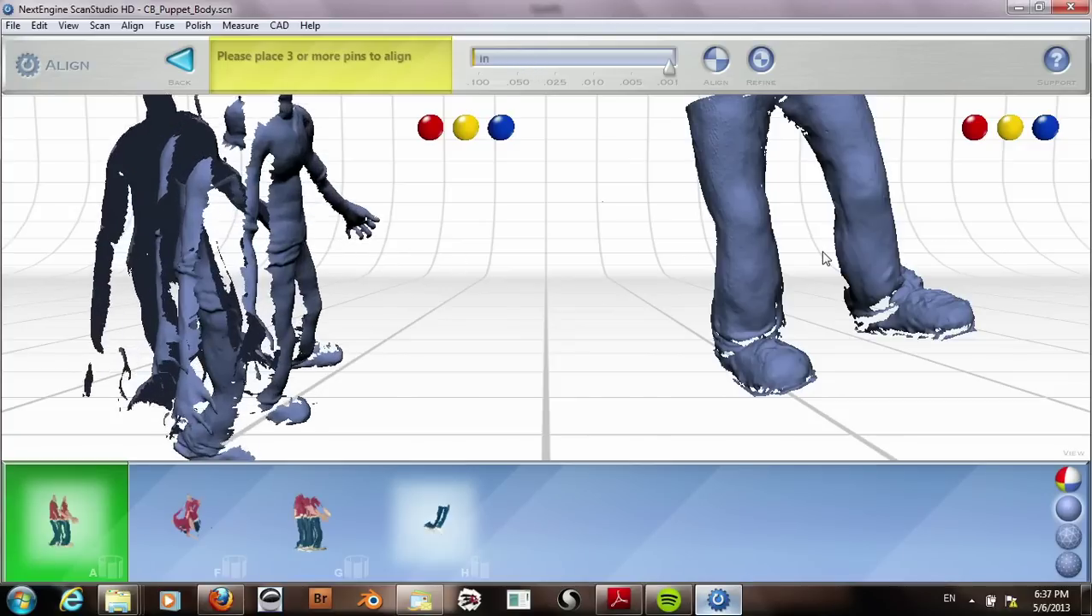
pyautogui.click(166, 524)
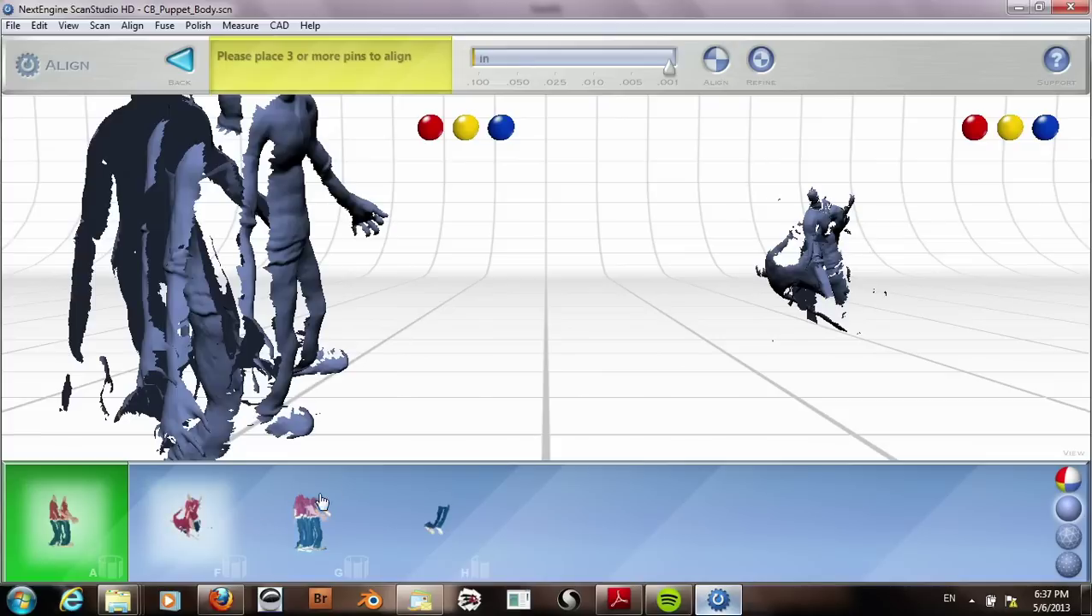
# - Expand group A and drag scans A2, A3 and A5 out into the alignment panel
pyautogui.doubleClick(81, 511)
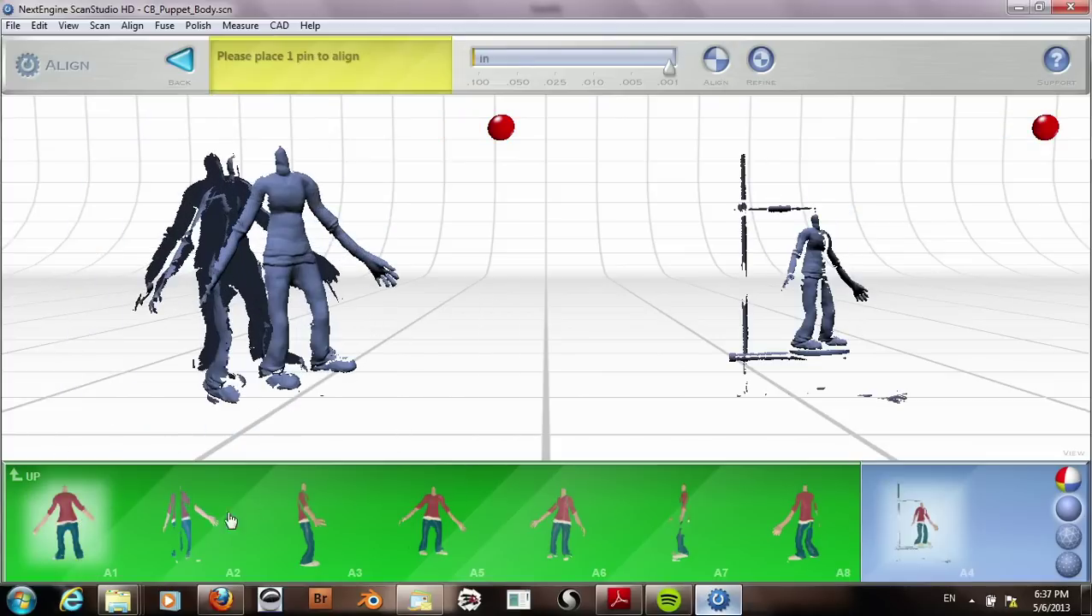
pyautogui.moveTo(229, 521); pyautogui.dragTo(837, 500)
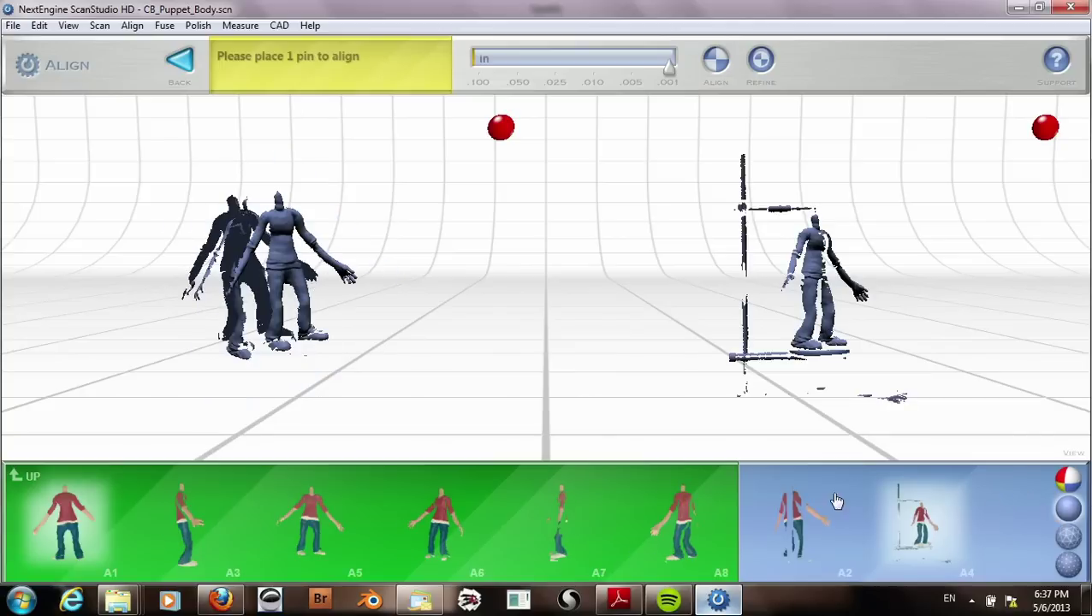
pyautogui.moveTo(221, 507); pyautogui.dragTo(834, 504)
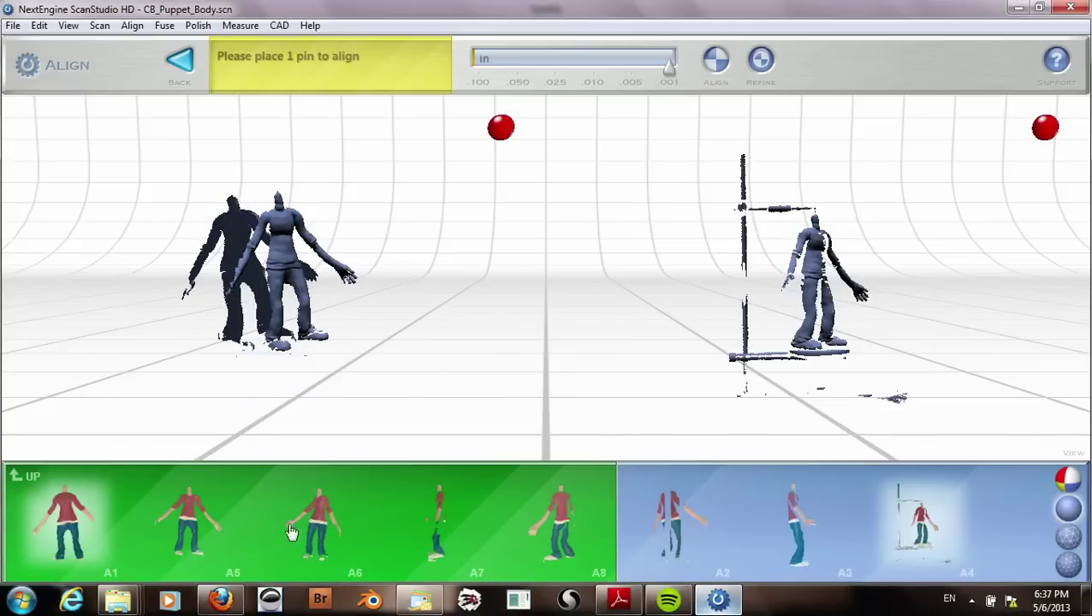
pyautogui.moveTo(215, 517); pyautogui.dragTo(958, 505)
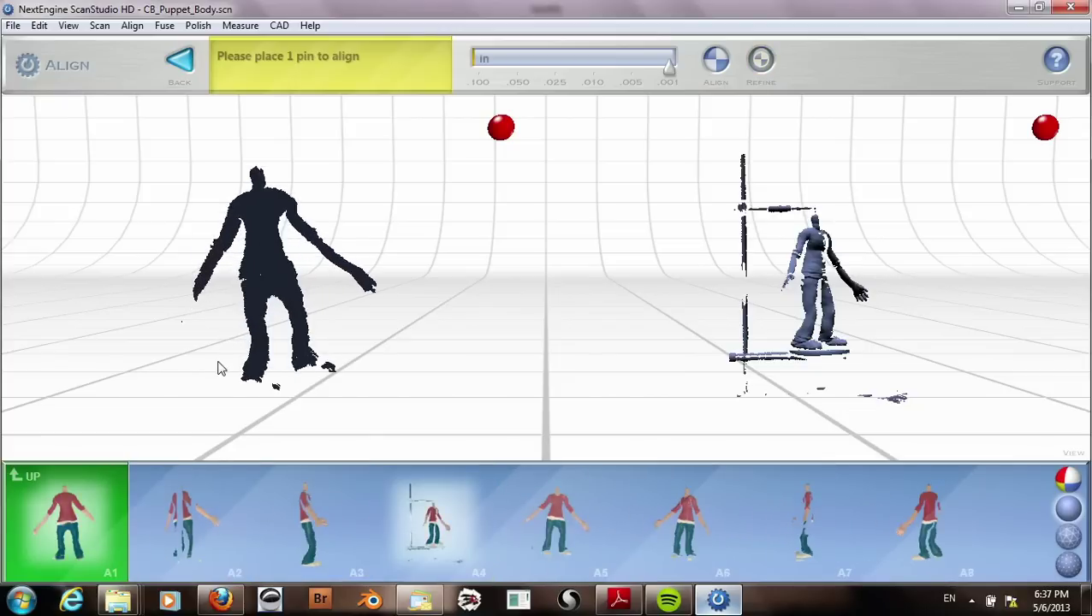
# - Load scan A2 opposite reference A1, match their angles, and show both with colour texture
pyautogui.moveTo(219, 368)
pyautogui.mouseDown()
pyautogui.moveTo(319, 383)
pyautogui.moveTo(413, 368)
pyautogui.mouseUp()
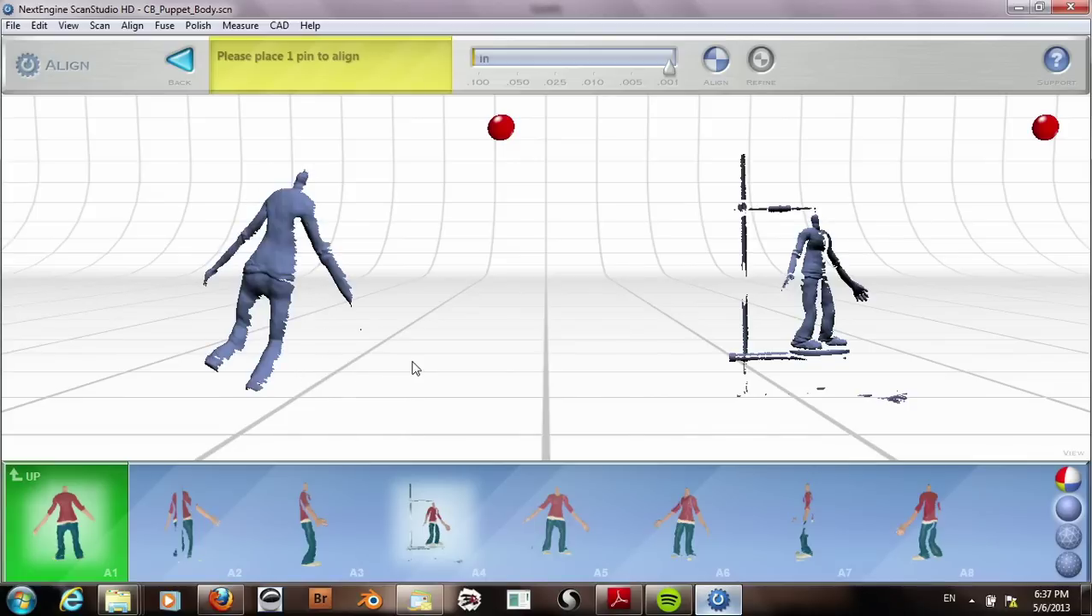
pyautogui.scroll(3, 319, 372)
pyautogui.moveTo(319, 370); pyautogui.dragTo(346, 375)
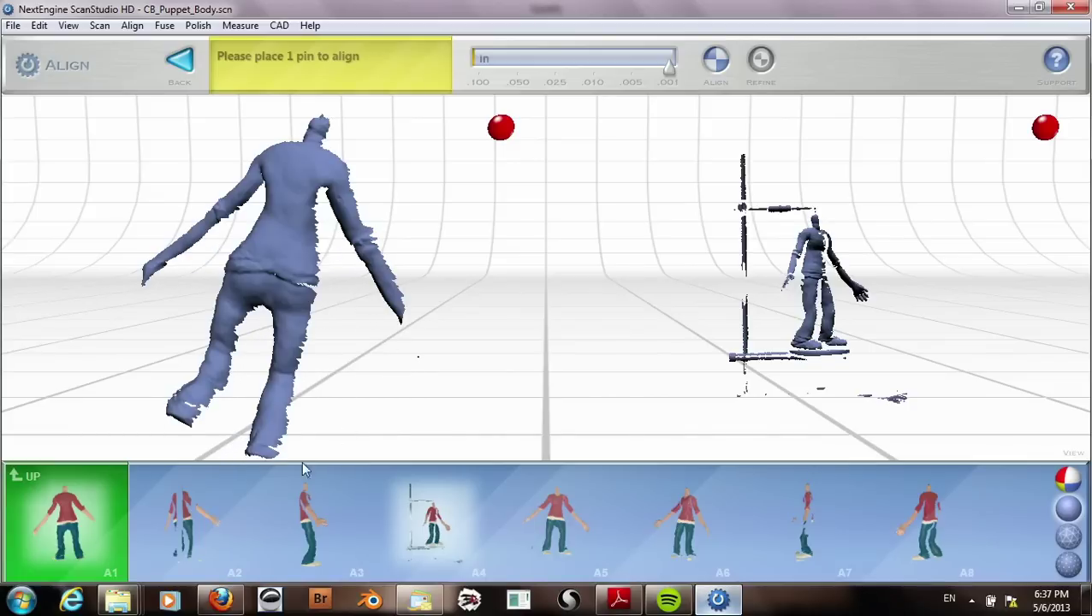
pyautogui.click(190, 525)
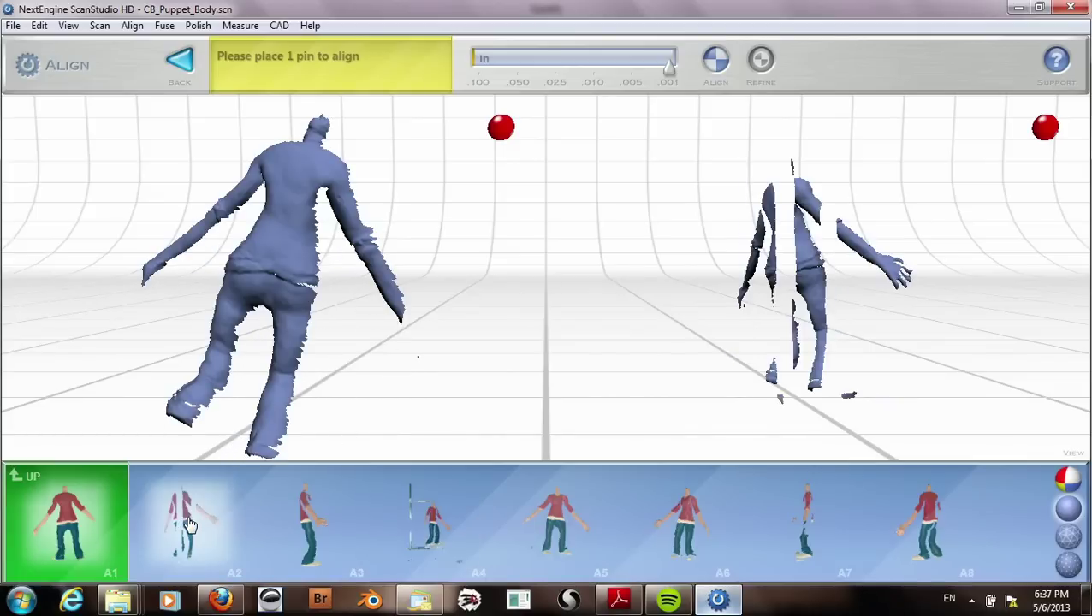
pyautogui.moveTo(685, 304); pyautogui.dragTo(661, 321)
pyautogui.click(1068, 479)
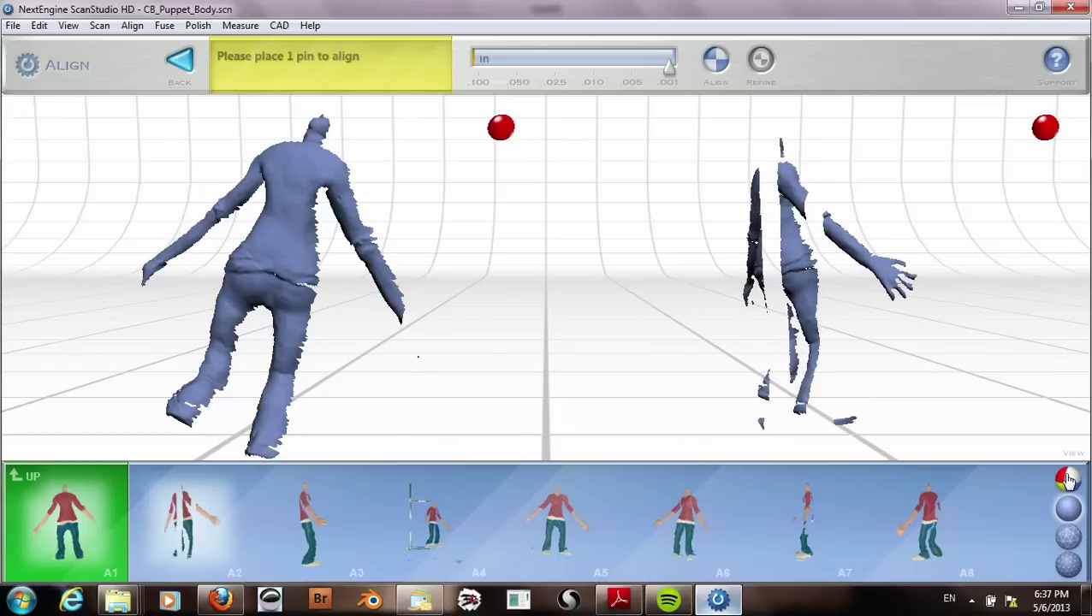
pyautogui.moveTo(587, 327); pyautogui.dragTo(672, 334)
pyautogui.scroll(6, 680, 337)
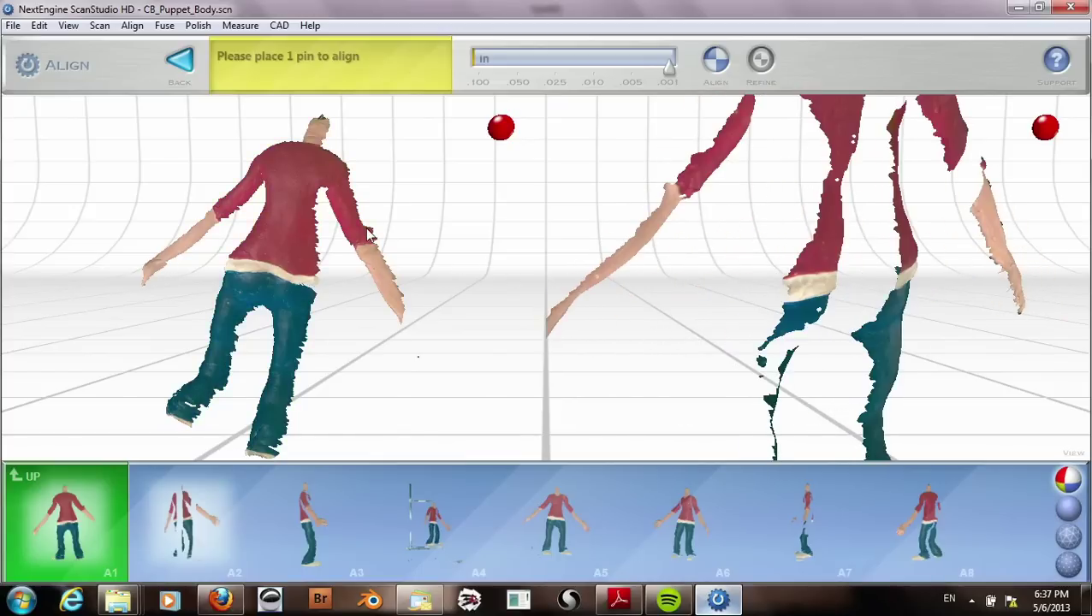
# - Place the first alignment pin on scan A1's hip and zoom in to check it
pyautogui.scroll(2, 409, 211)
pyautogui.scroll(1, 451, 160)
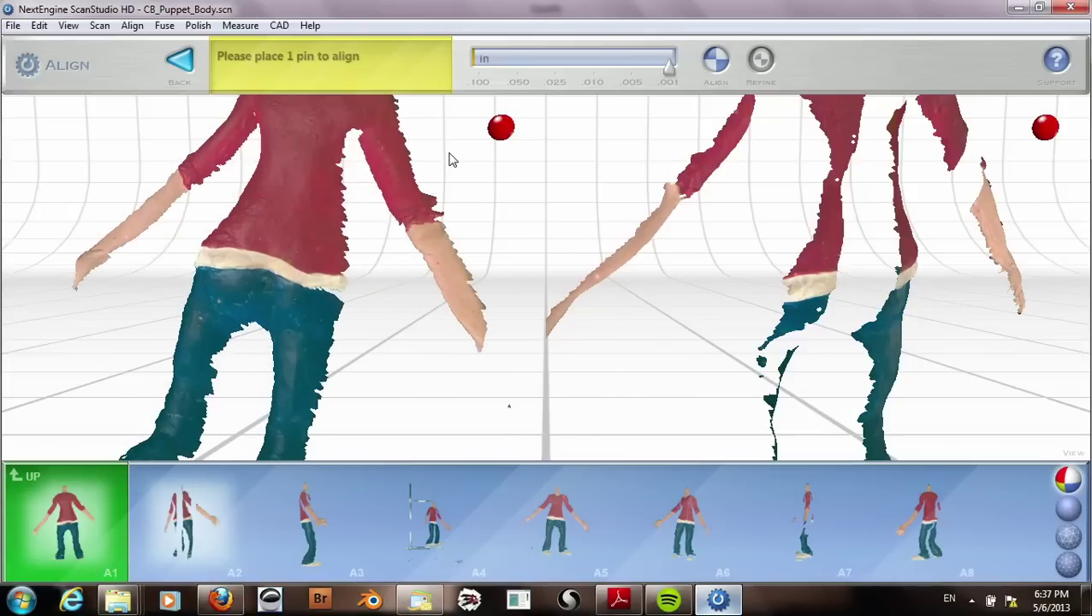
pyautogui.moveTo(504, 142); pyautogui.dragTo(252, 288)
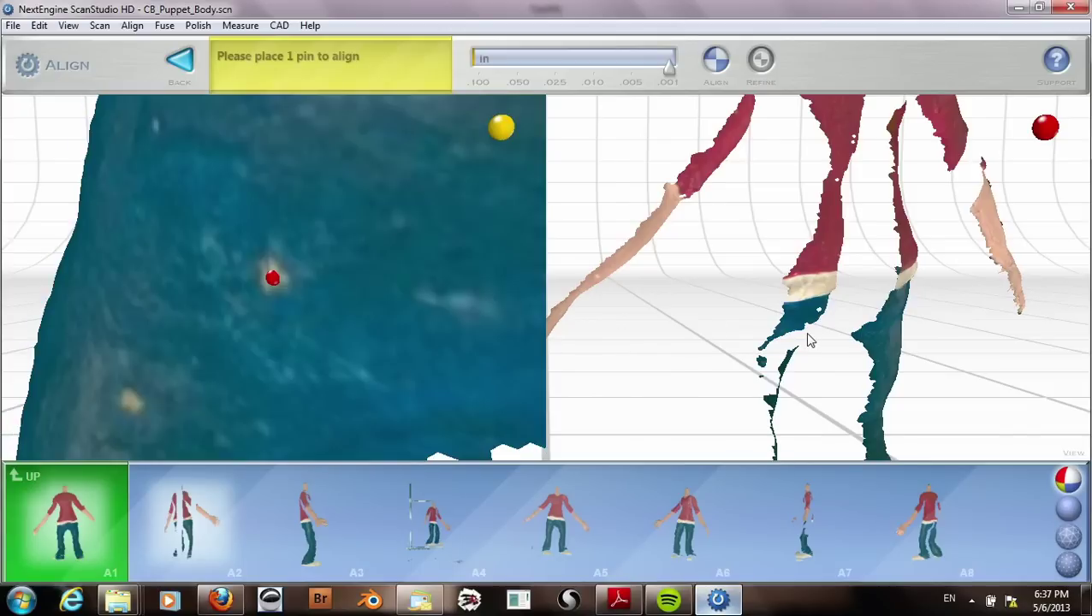
pyautogui.scroll(3, 809, 334)
pyautogui.scroll(3, 793, 316)
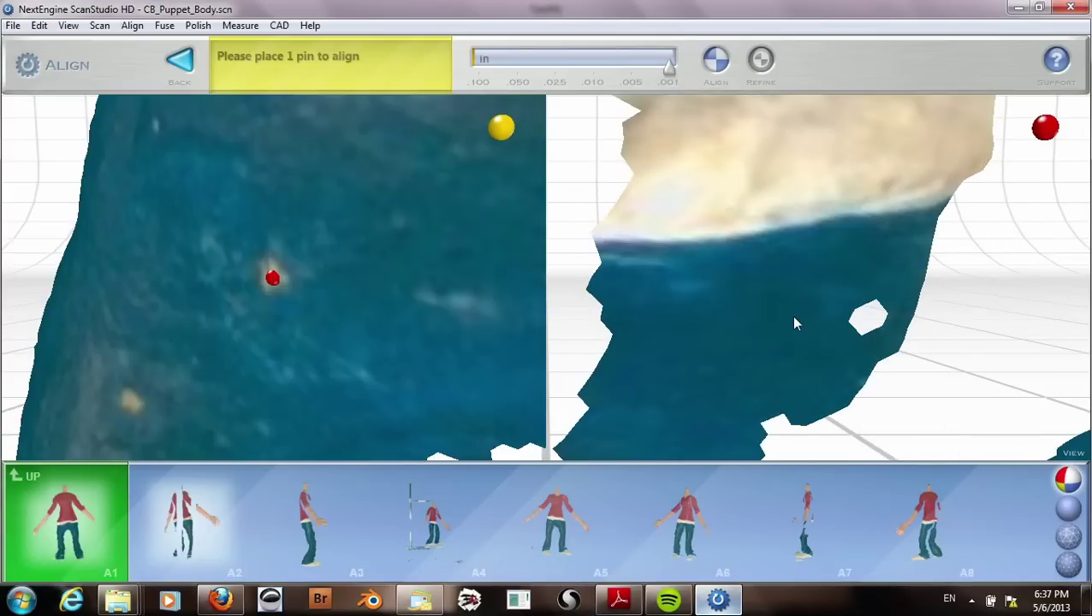
pyautogui.scroll(3, 776, 320)
pyautogui.scroll(-2, 764, 316)
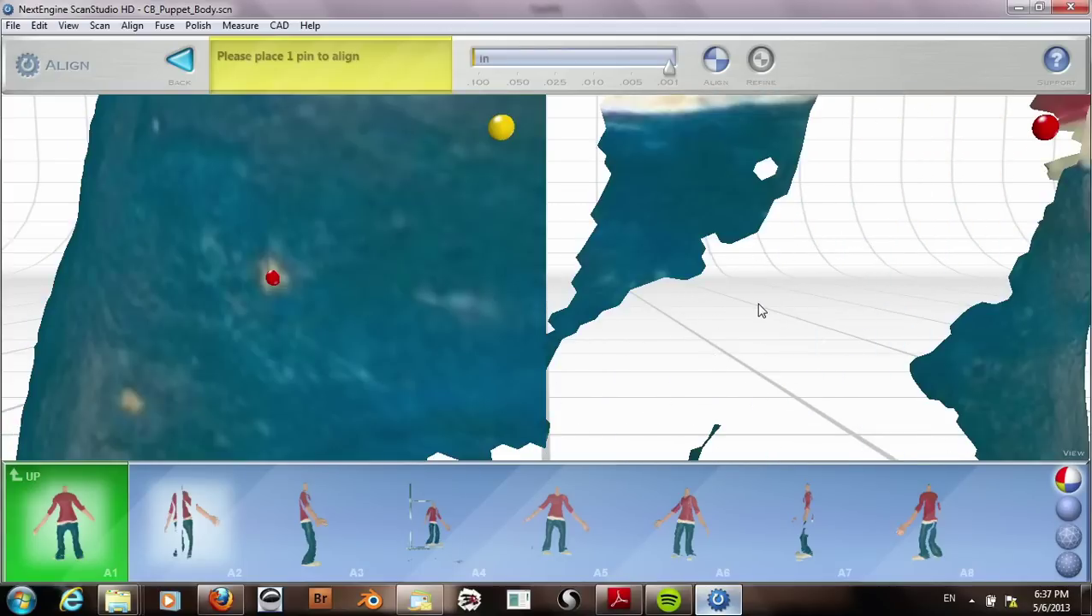
pyautogui.scroll(-3, 755, 313)
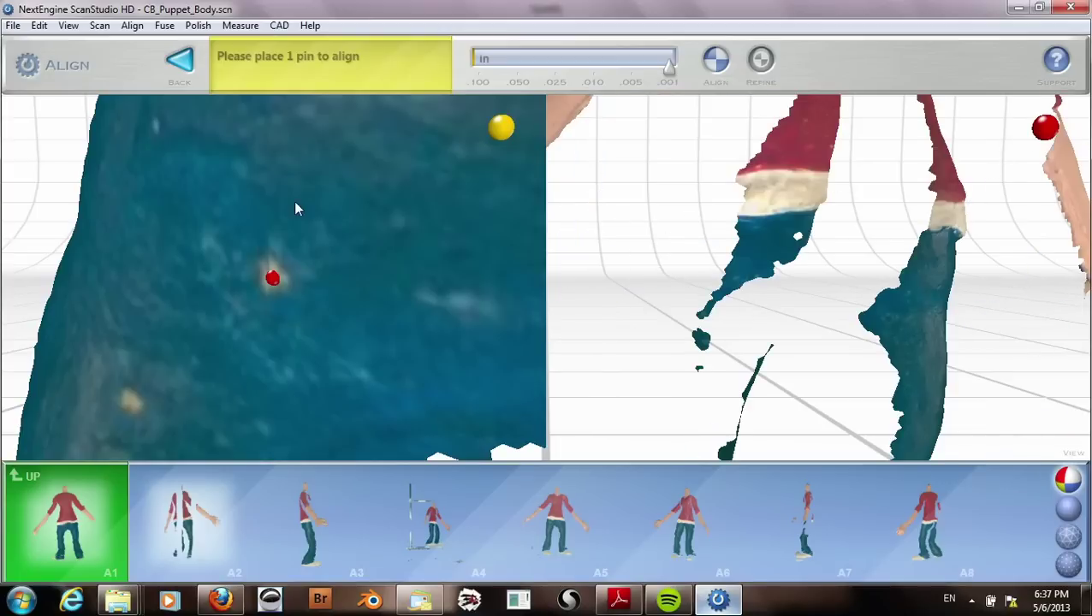
pyautogui.scroll(3, 309, 198)
pyautogui.scroll(-4, 727, 231)
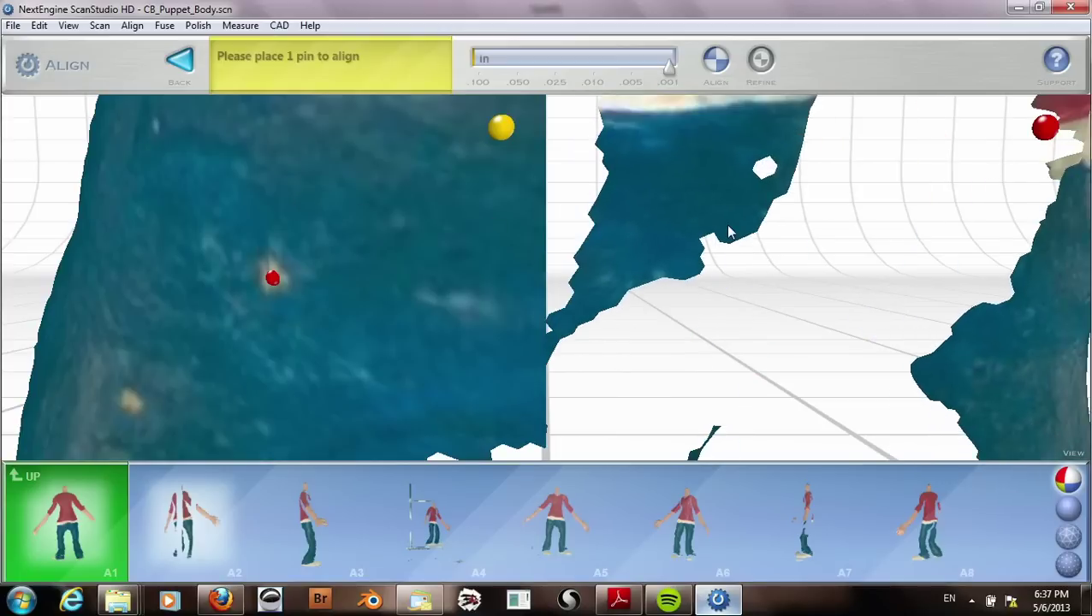
pyautogui.scroll(-3, 333, 207)
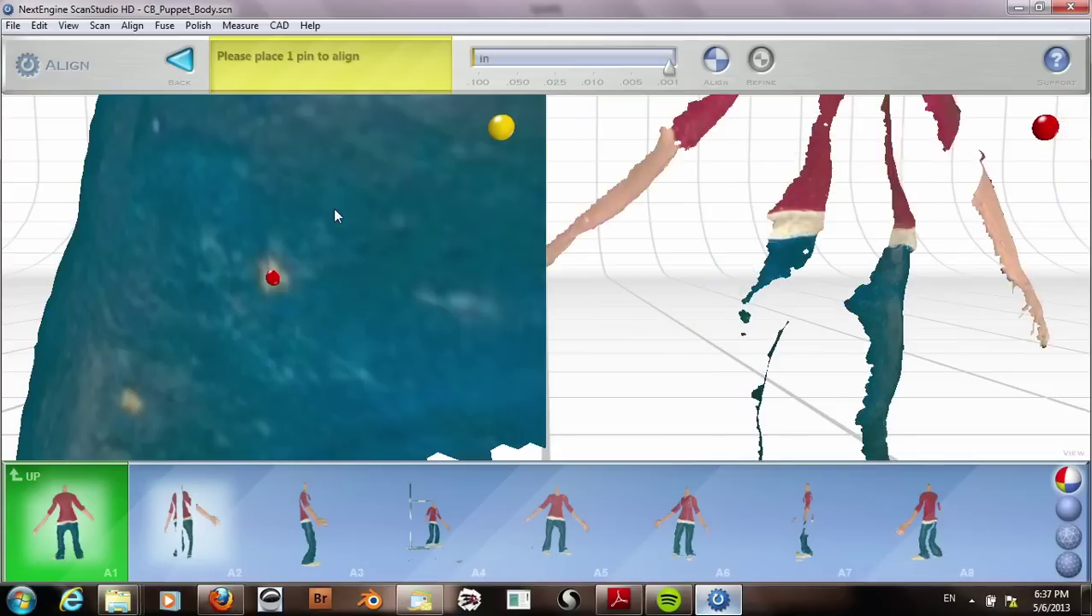
pyautogui.scroll(-4, 343, 221)
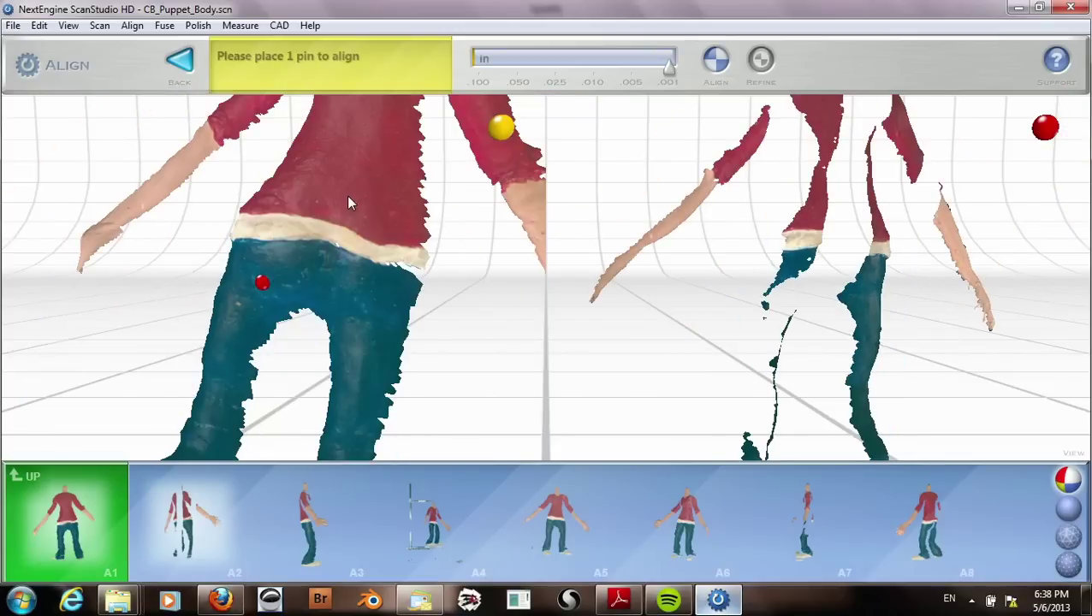
# - Move the pin from the jeans onto the red shirt and pin the matching shirt point on A2
pyautogui.moveTo(251, 285); pyautogui.dragTo(314, 203)
pyautogui.scroll(5, 314, 202)
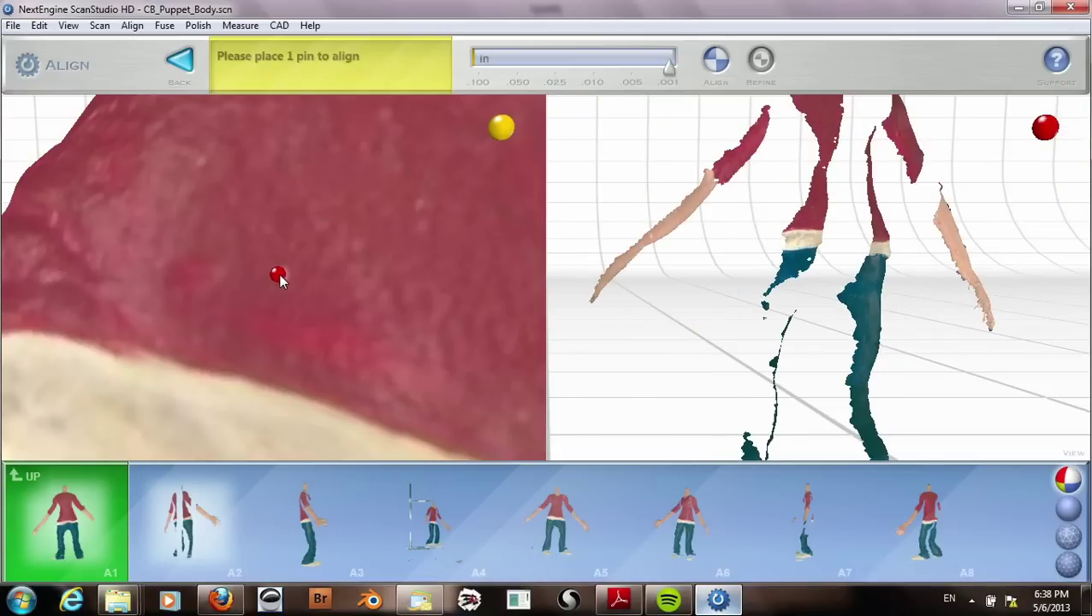
pyautogui.scroll(-4, 833, 234)
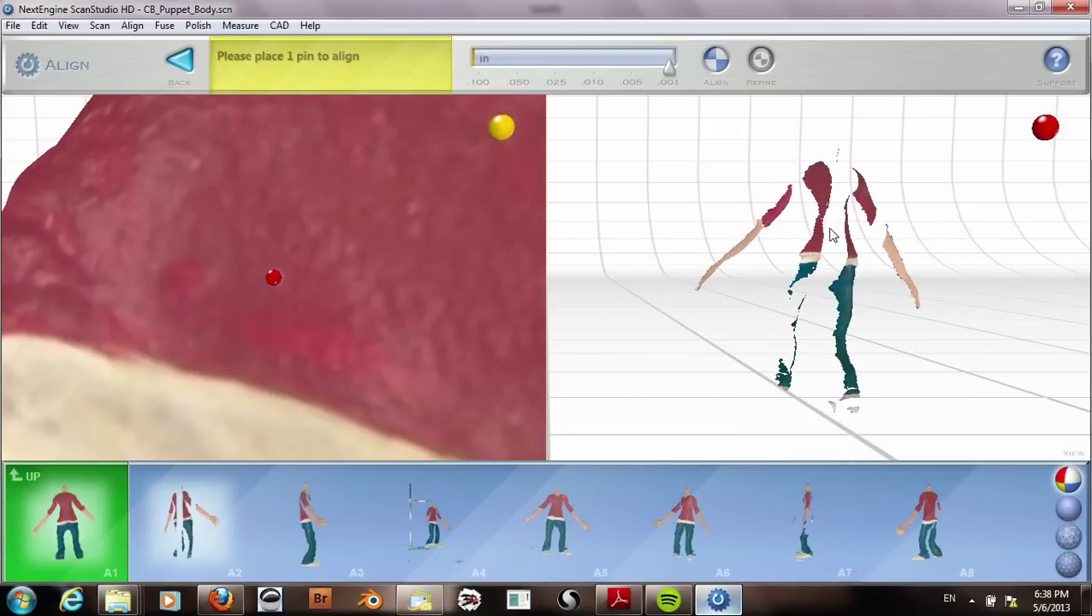
pyautogui.scroll(6, 830, 236)
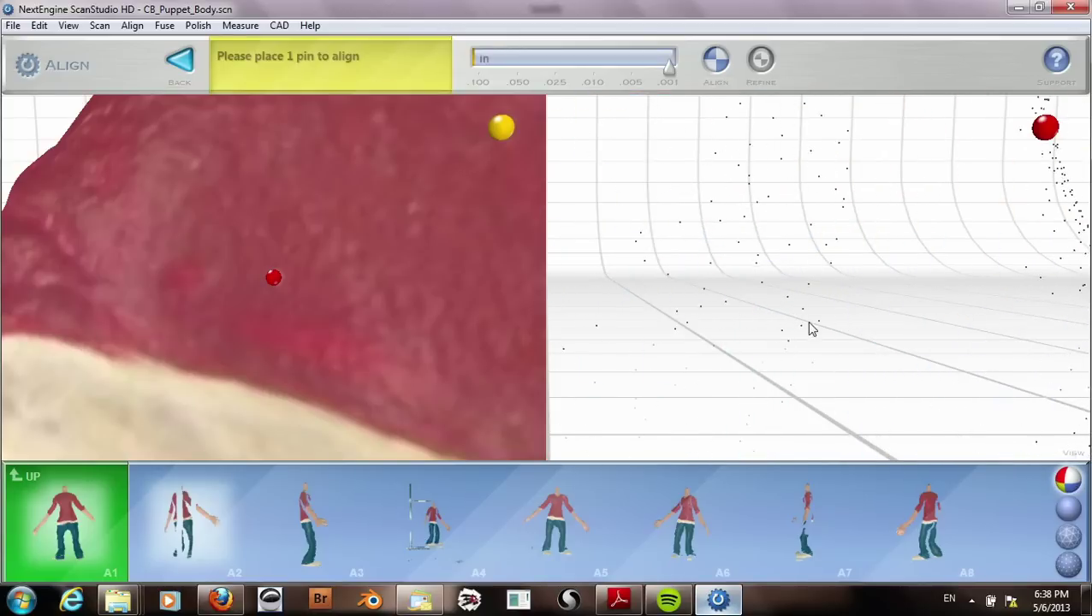
pyautogui.scroll(-2, 811, 340)
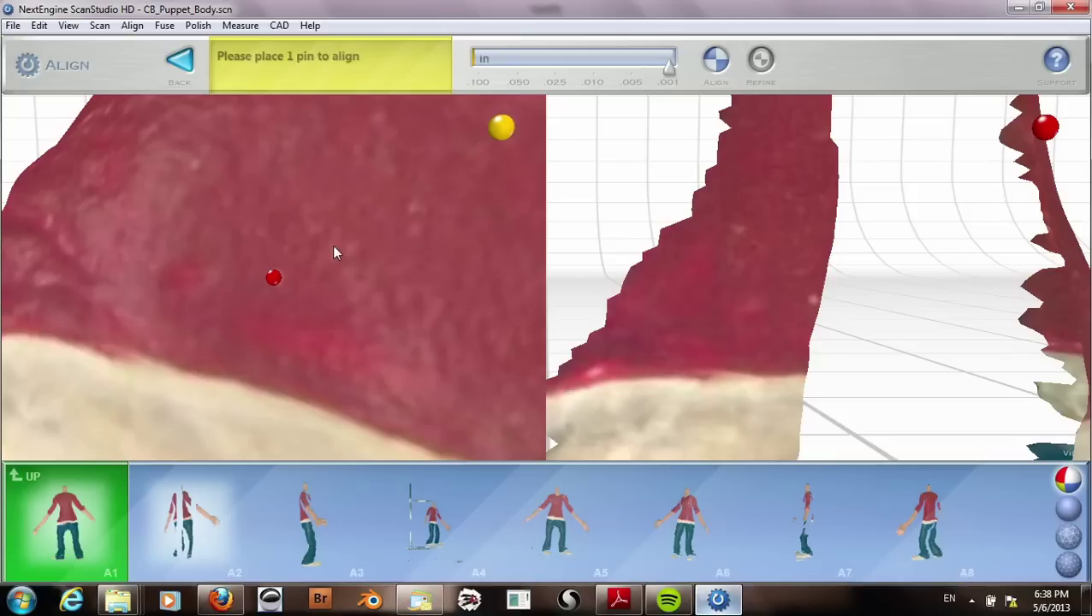
pyautogui.scroll(-3, 334, 252)
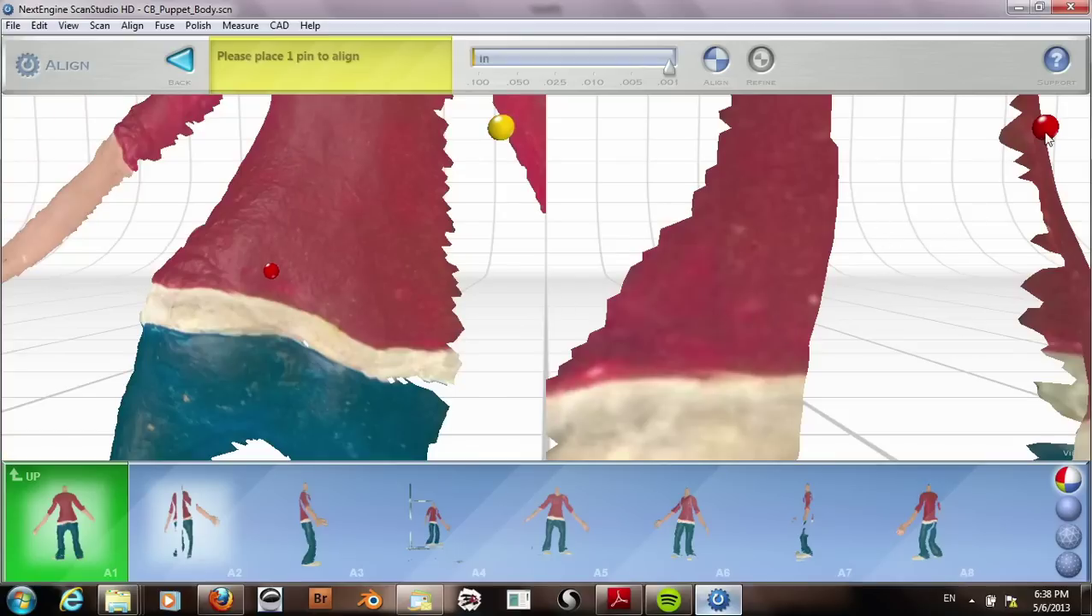
pyautogui.click(812, 303)
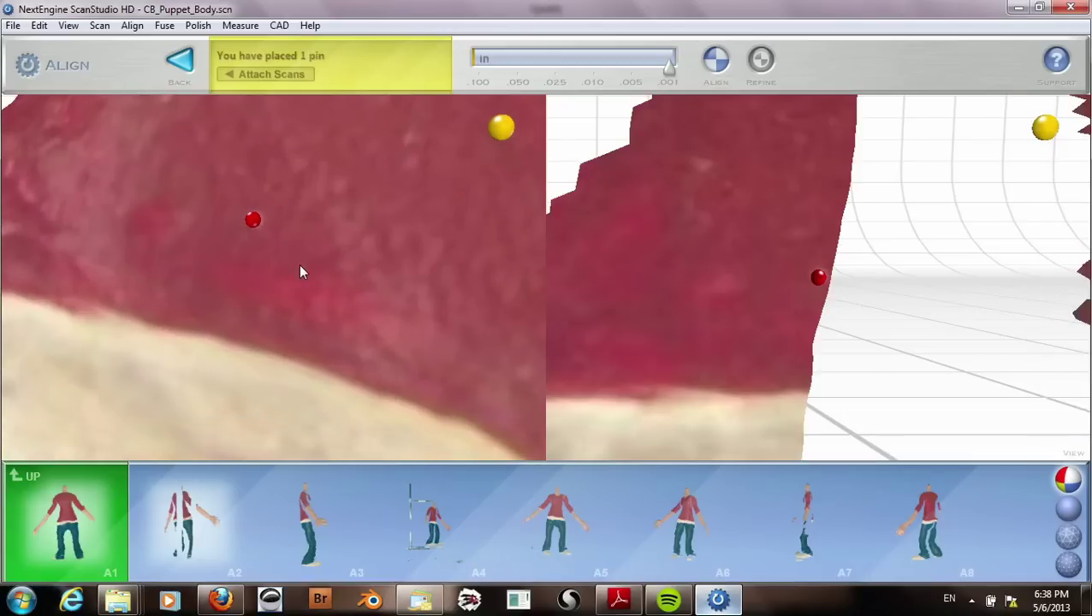
# - Zoom, pan and rotate scans A1 and A2 to compare their pinned shirt points
pyautogui.scroll(-3, 301, 272)
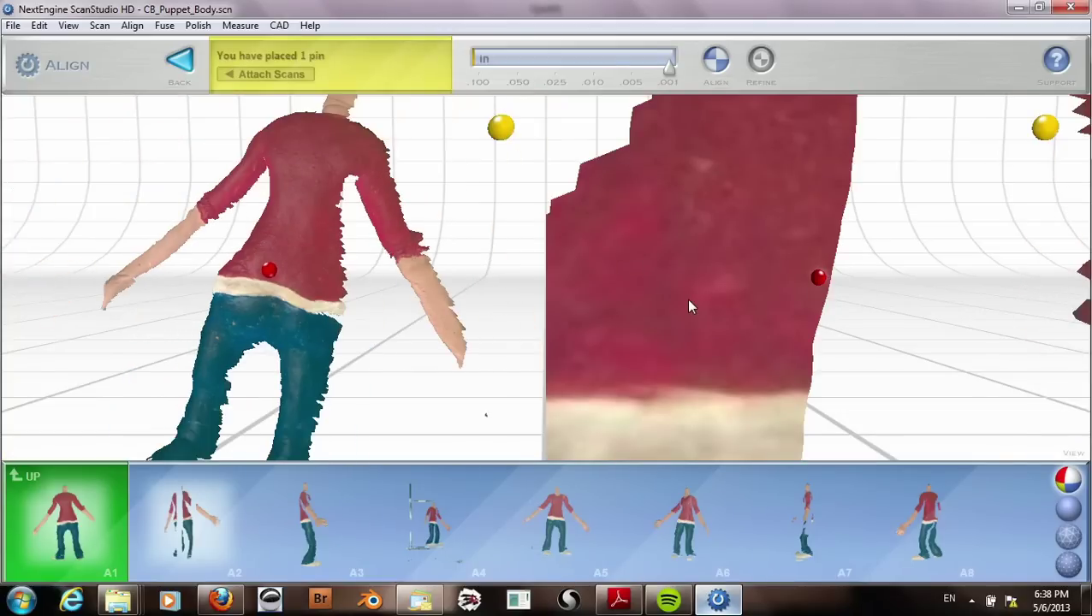
pyautogui.scroll(-3, 665, 305)
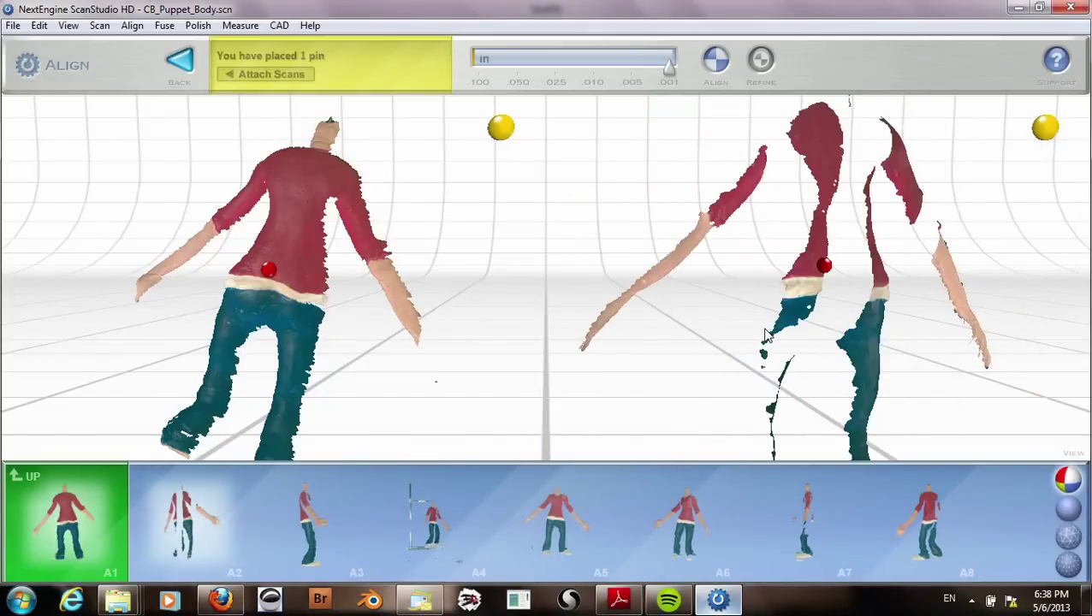
pyautogui.scroll(3, 764, 334)
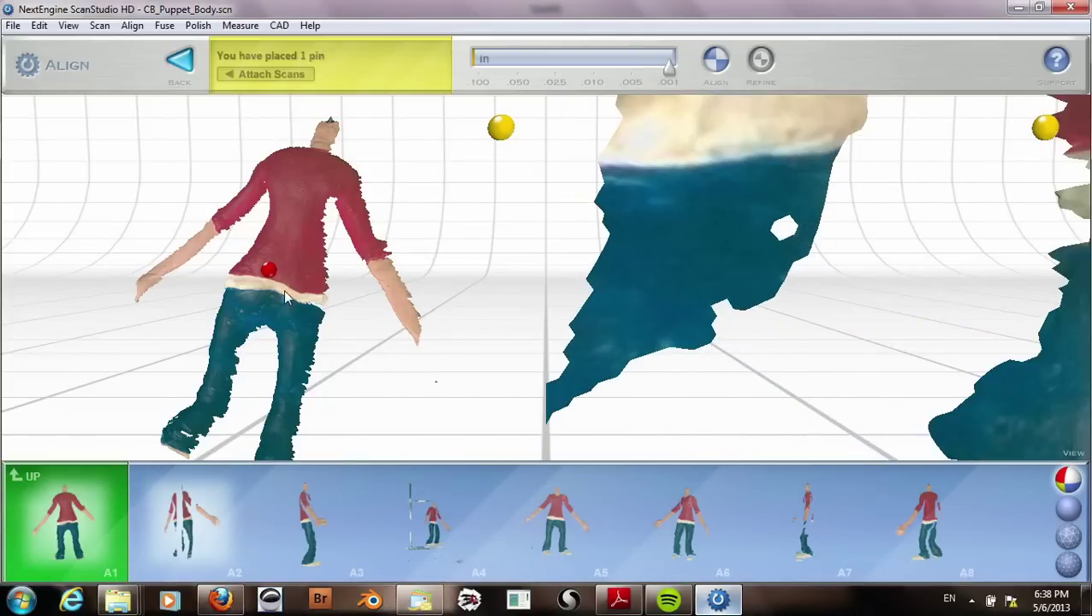
pyautogui.scroll(3, 260, 281)
pyautogui.scroll(2, 261, 282)
pyautogui.scroll(-2, 268, 273)
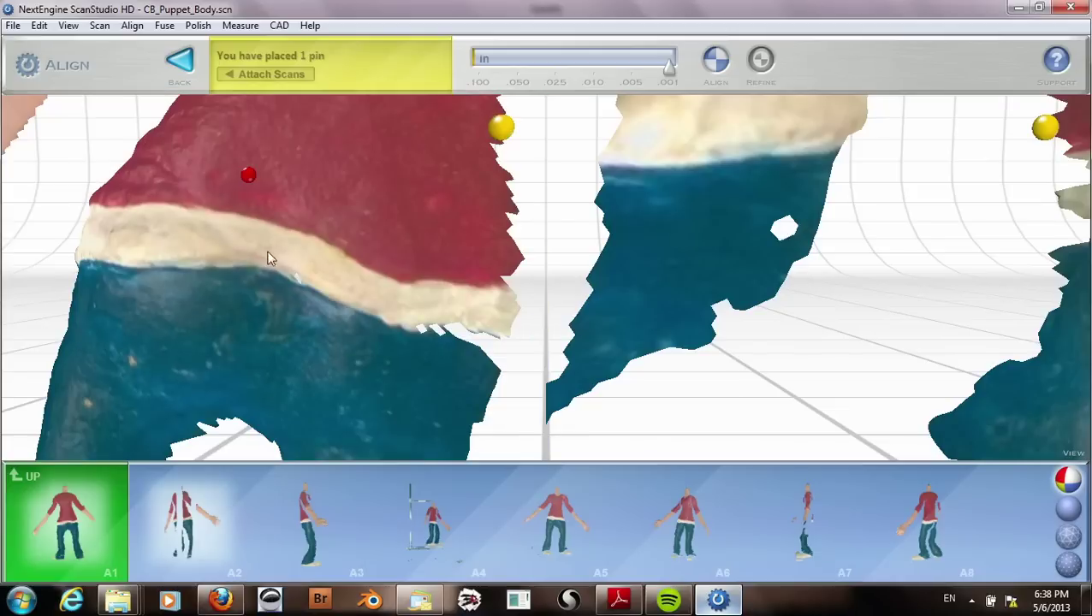
pyautogui.scroll(-2, 690, 210)
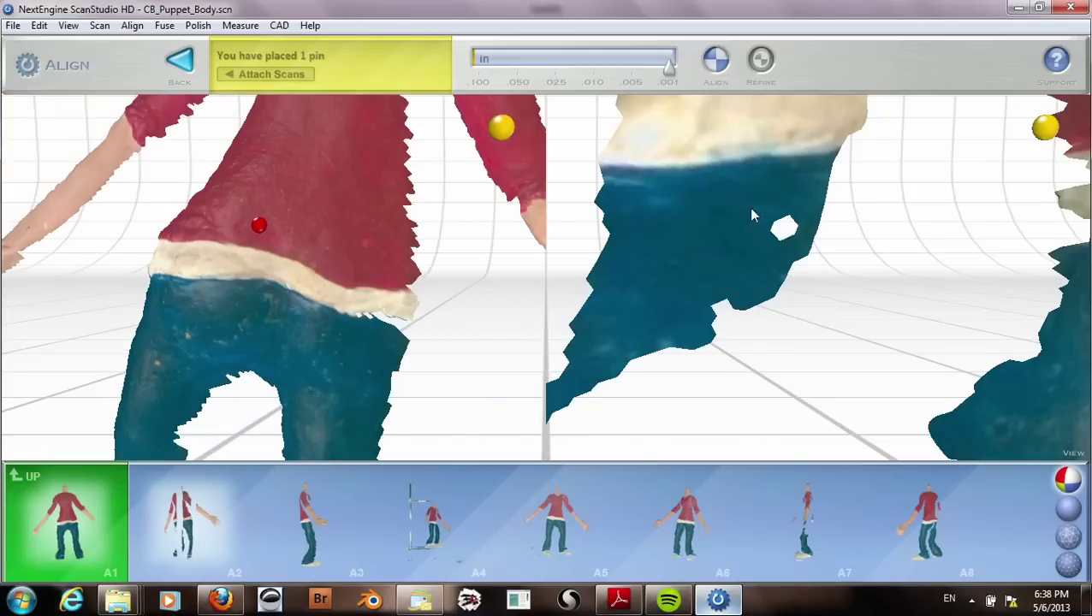
pyautogui.scroll(-3, 749, 209)
pyautogui.moveTo(753, 212); pyautogui.dragTo(733, 308, button='right')
pyautogui.moveTo(729, 310); pyautogui.dragTo(753, 284)
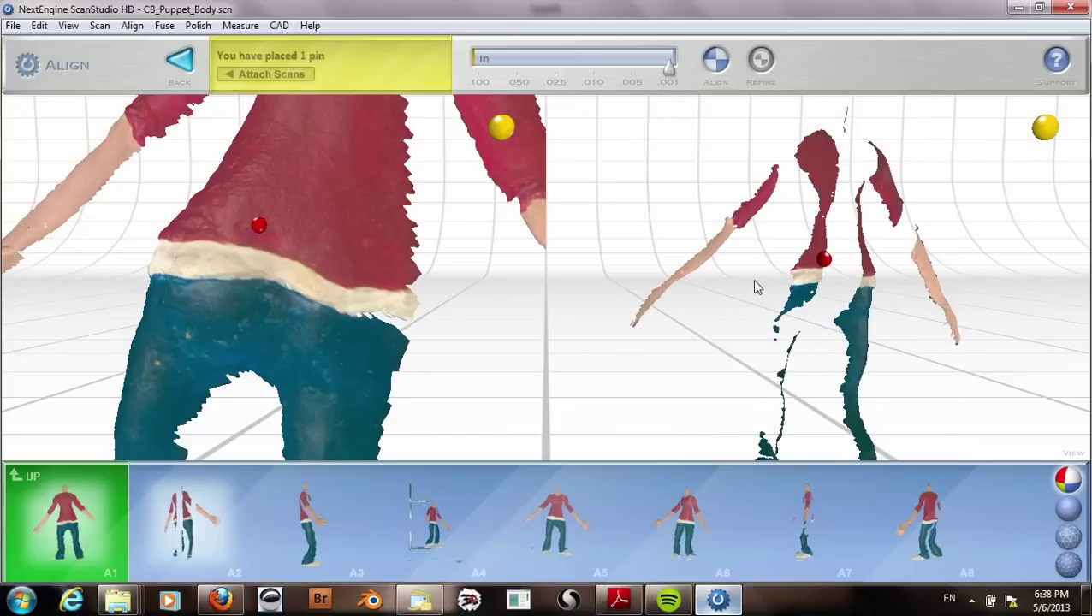
pyautogui.scroll(2, 753, 291)
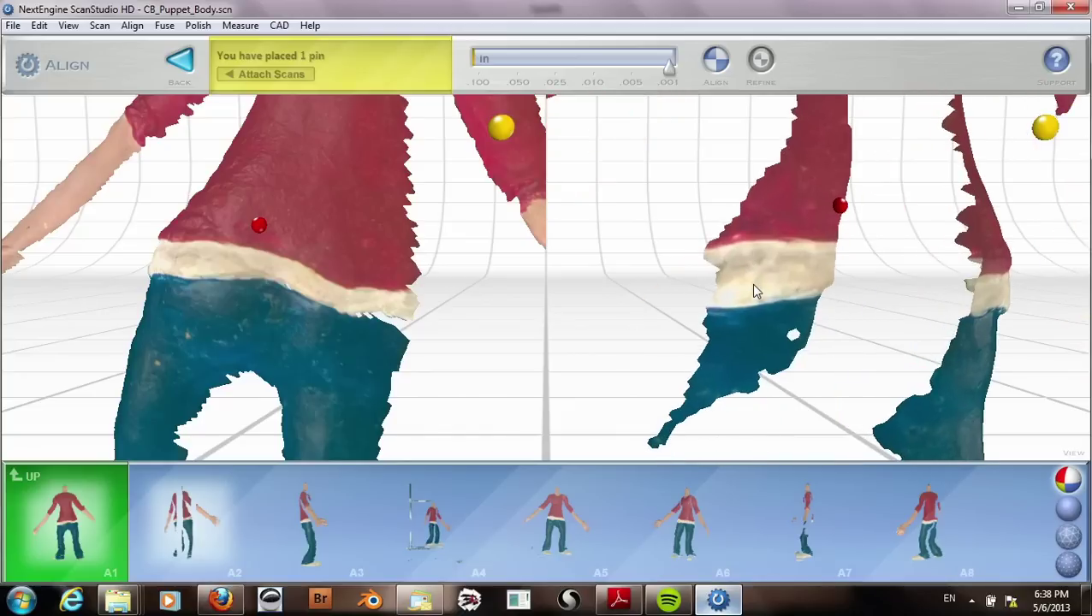
pyautogui.moveTo(347, 256); pyautogui.dragTo(376, 302)
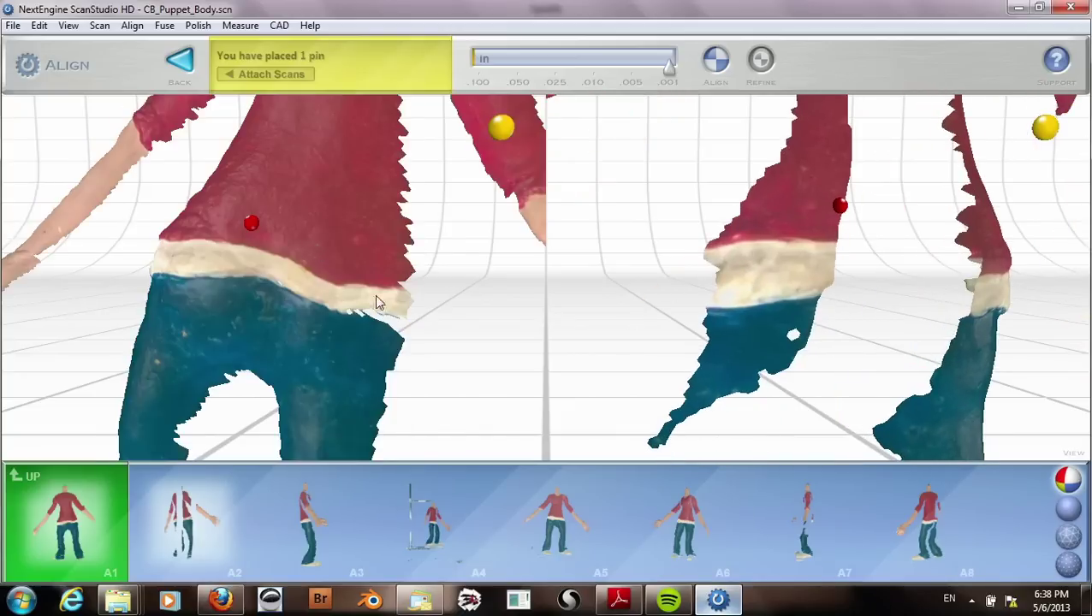
pyautogui.moveTo(848, 297); pyautogui.dragTo(790, 298)
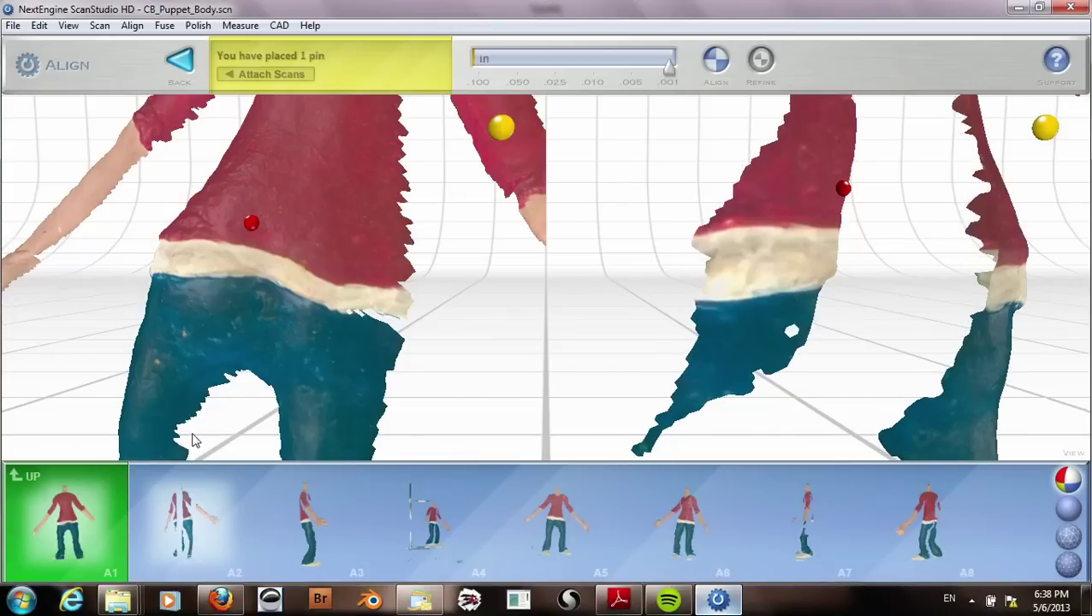
# - Attach scan A2 to A1, then inspect the aligned model and the next scan A3
pyautogui.moveTo(177, 531)
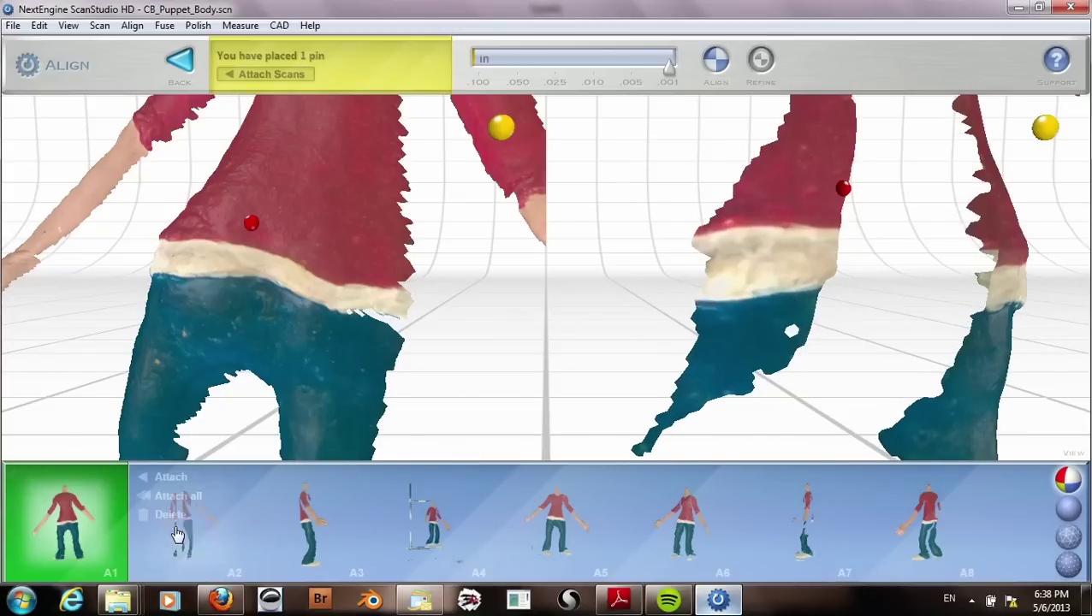
pyautogui.click(171, 478)
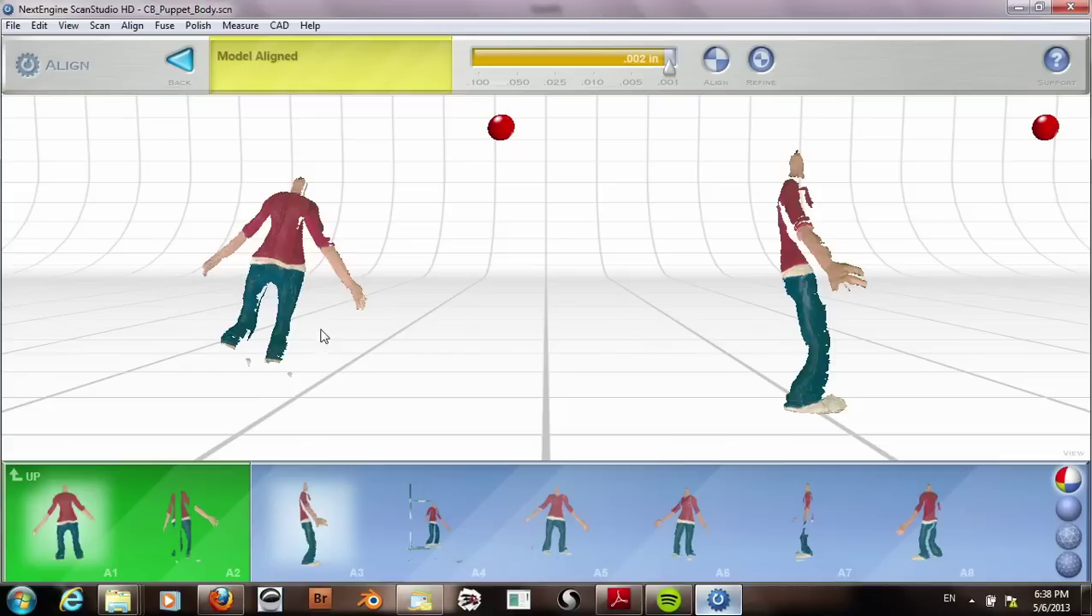
pyautogui.scroll(1, 302, 317)
pyautogui.scroll(3, 295, 319)
pyautogui.scroll(2, 295, 319)
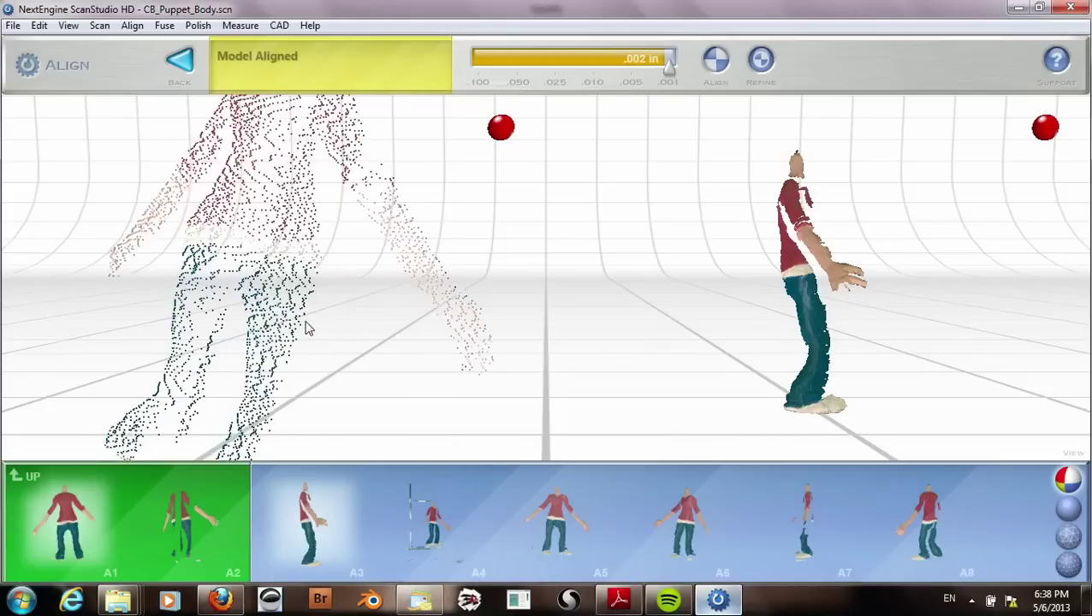
pyautogui.moveTo(358, 299); pyautogui.dragTo(328, 310)
pyautogui.moveTo(779, 333); pyautogui.dragTo(735, 334)
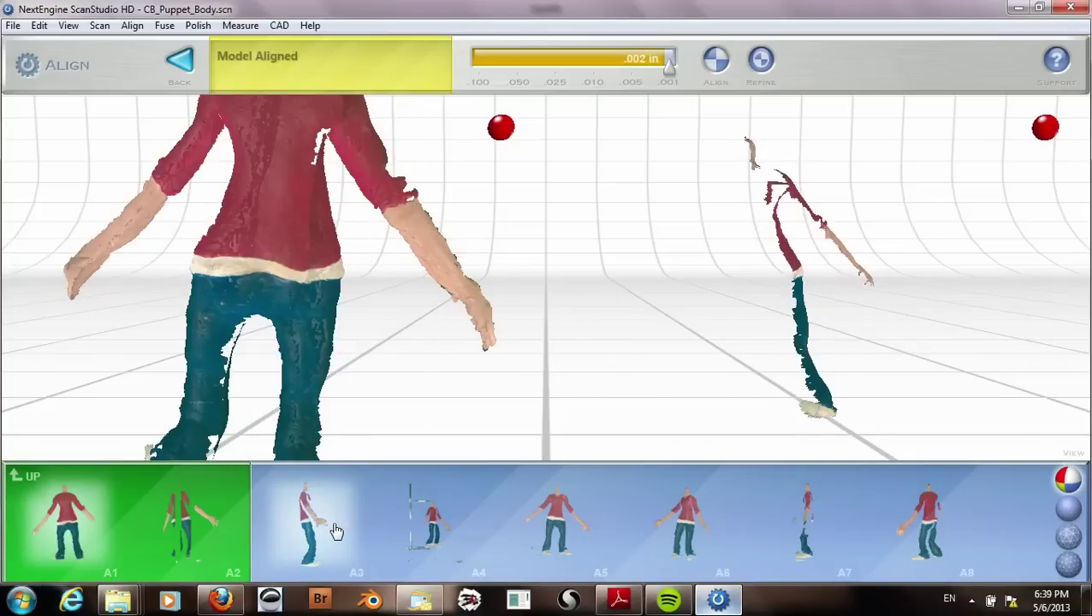
pyautogui.moveTo(651, 376); pyautogui.dragTo(827, 321)
# - Pin matching waist points on the aligned model and the right scan
pyautogui.scroll(5, 826, 320)
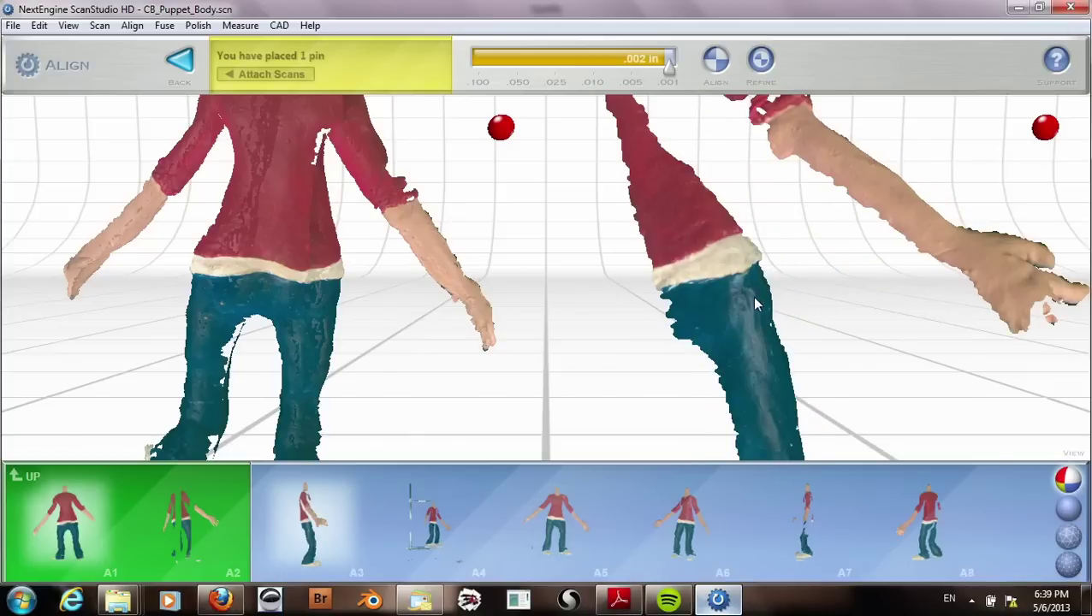
pyautogui.moveTo(351, 275); pyautogui.dragTo(293, 278)
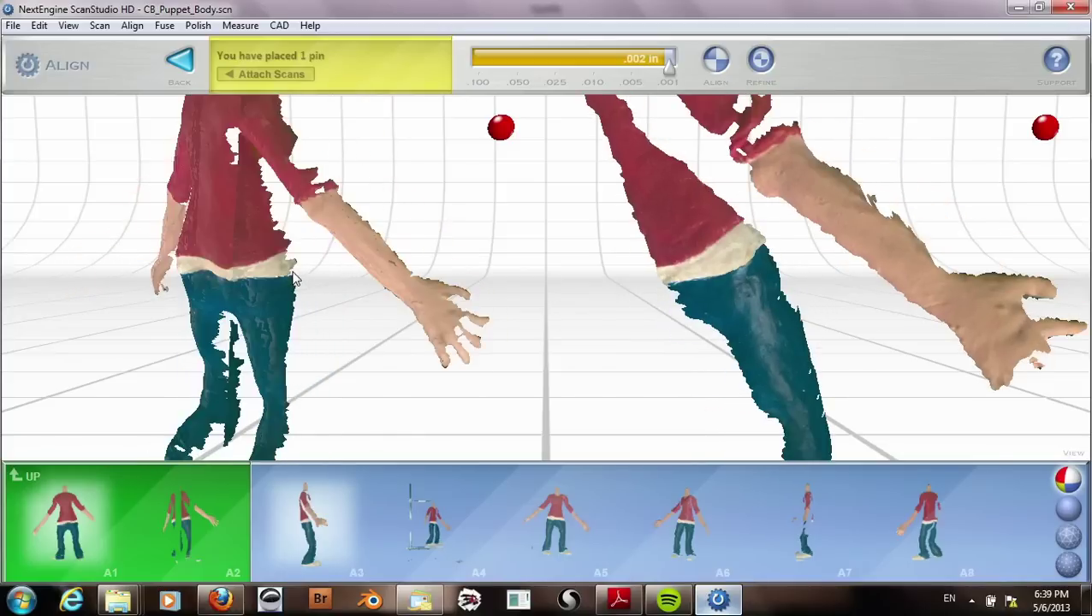
pyautogui.scroll(2, 293, 278)
pyautogui.scroll(3, 289, 257)
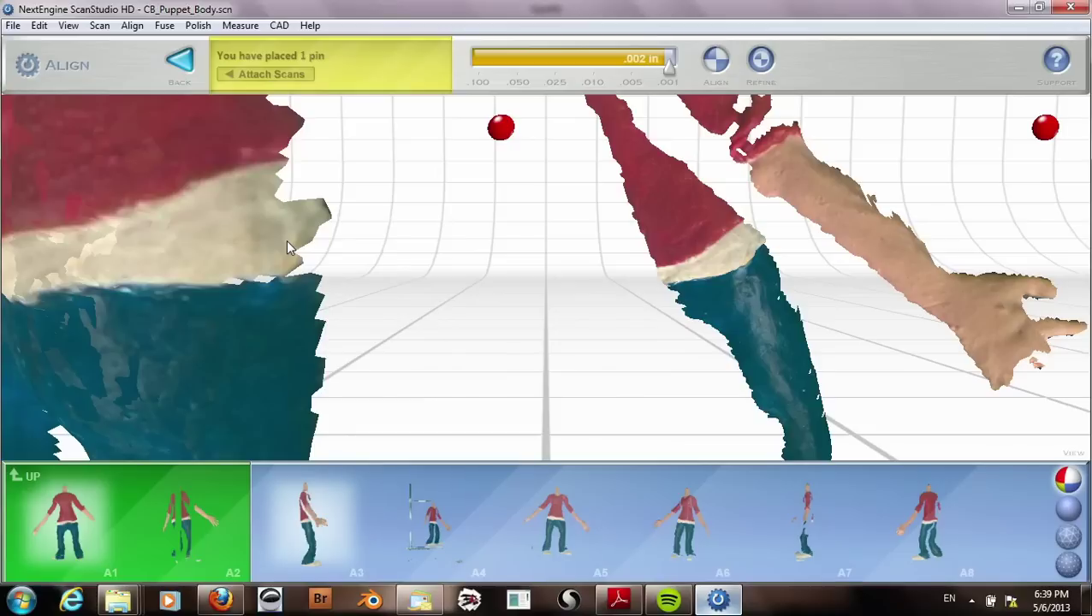
pyautogui.click(246, 150)
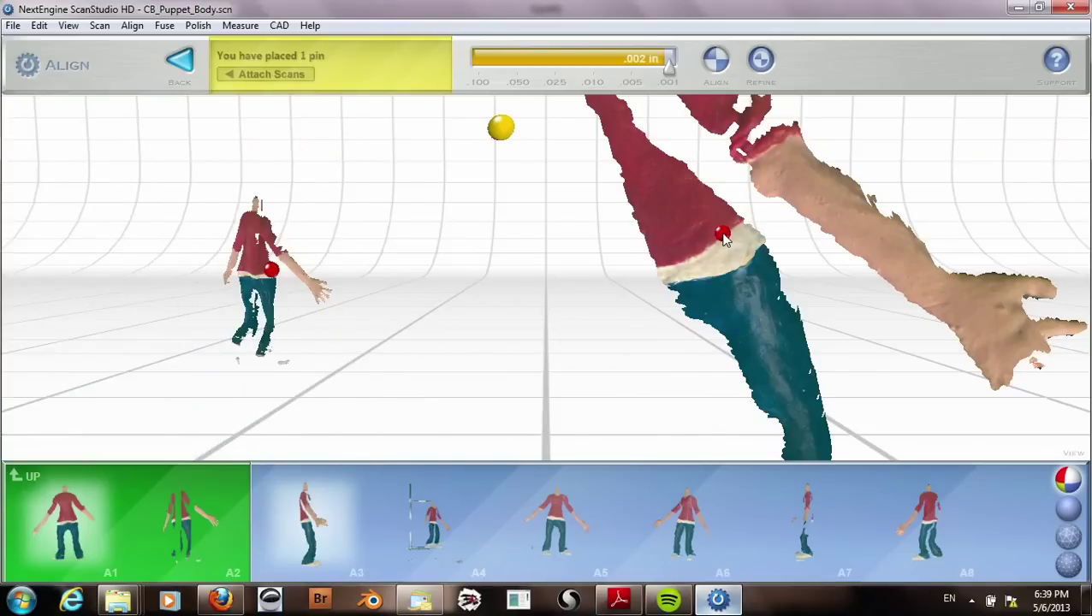
pyautogui.click(723, 232)
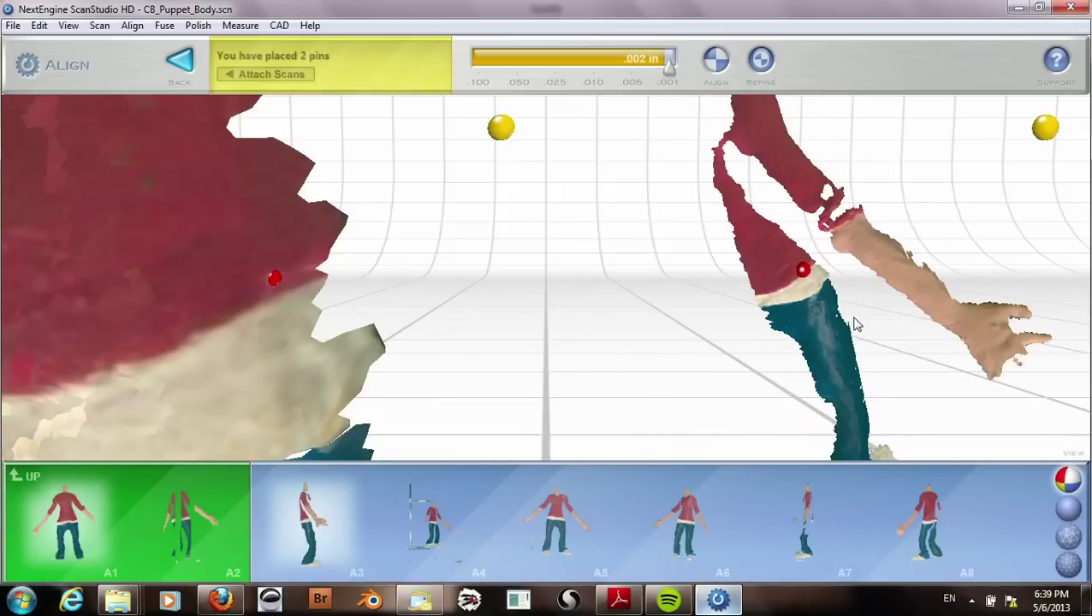
# - Check the pinned waist from other angles, then attach scan A3 to the aligned group
pyautogui.moveTo(856, 325); pyautogui.dragTo(869, 343)
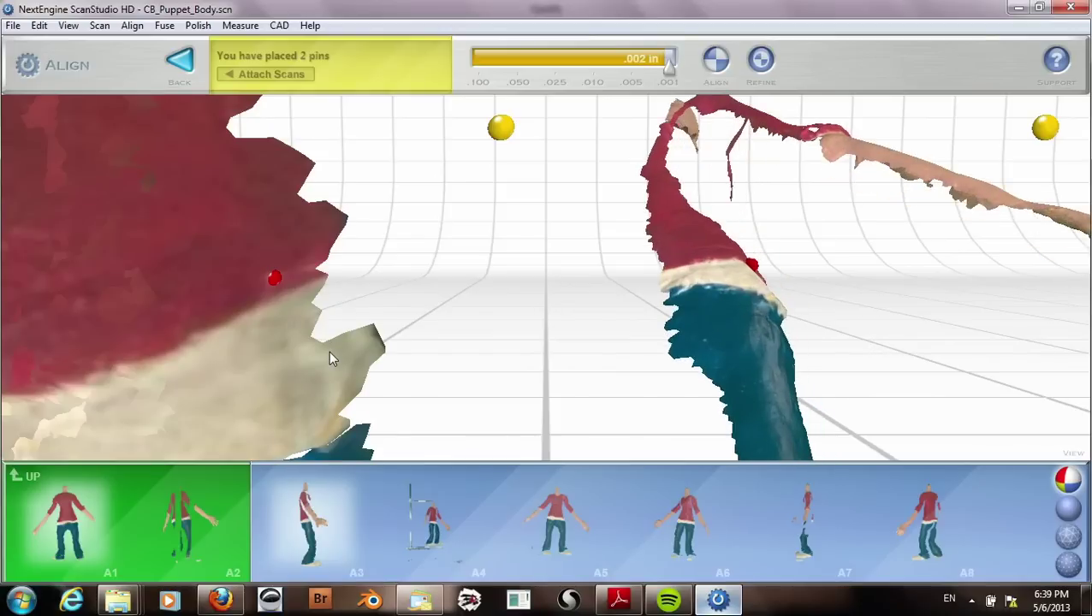
pyautogui.scroll(-3, 332, 355)
pyautogui.scroll(3, 329, 355)
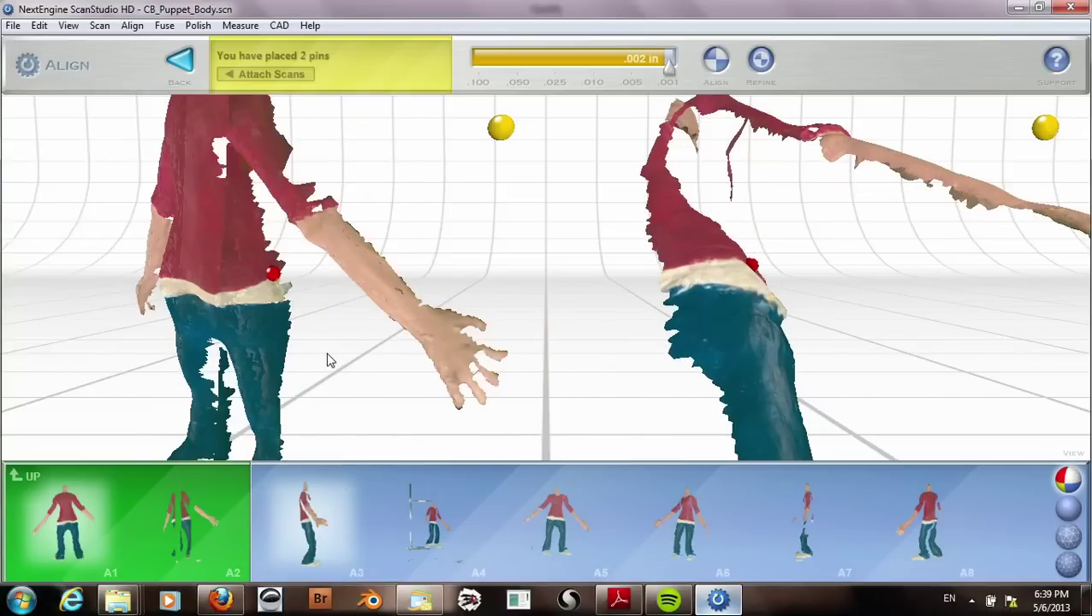
pyautogui.moveTo(334, 334); pyautogui.dragTo(373, 137, button='right')
pyautogui.scroll(5, 355, 248)
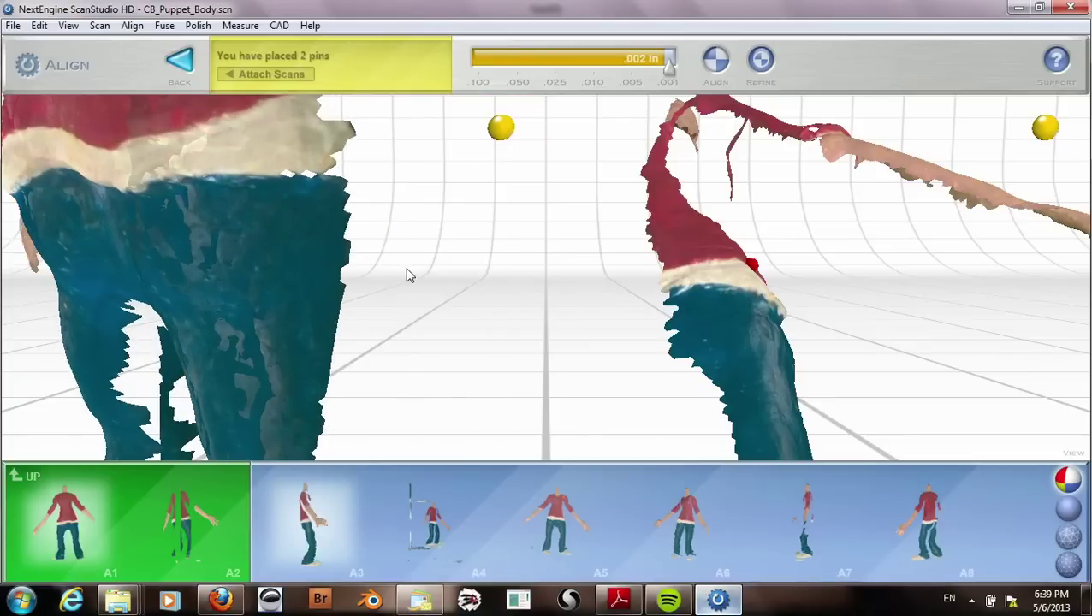
pyautogui.scroll(4, 409, 274)
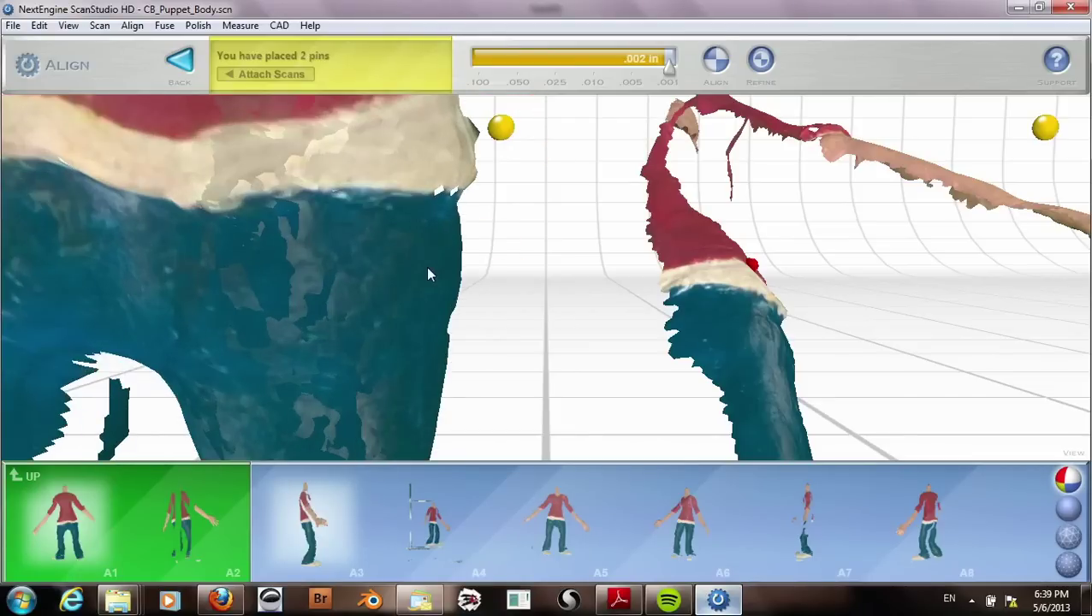
pyautogui.scroll(-8, 426, 270)
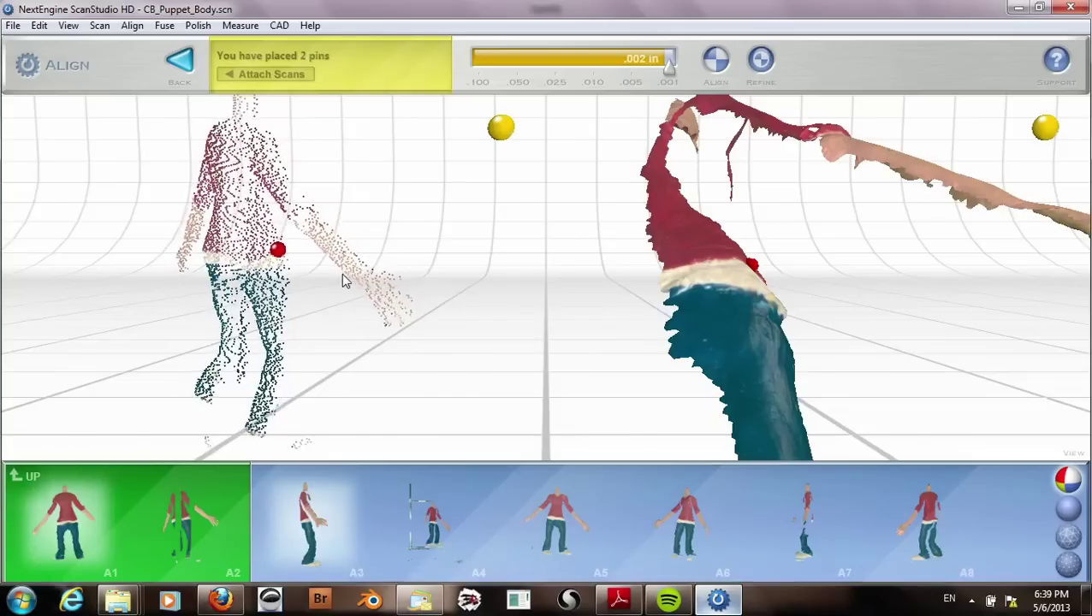
pyautogui.moveTo(341, 273); pyautogui.dragTo(336, 352)
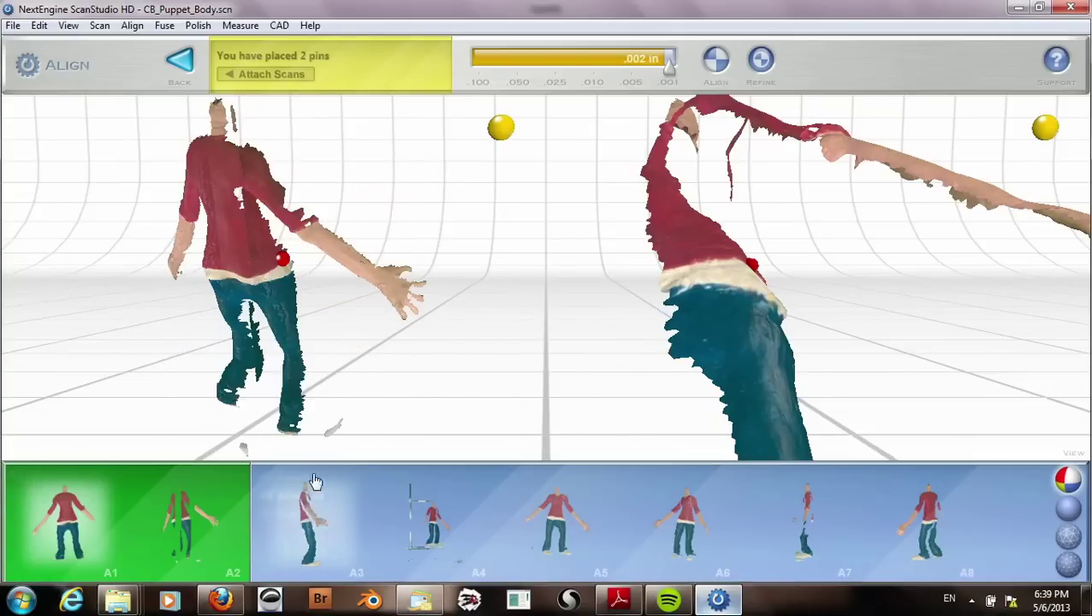
pyautogui.click(313, 505)
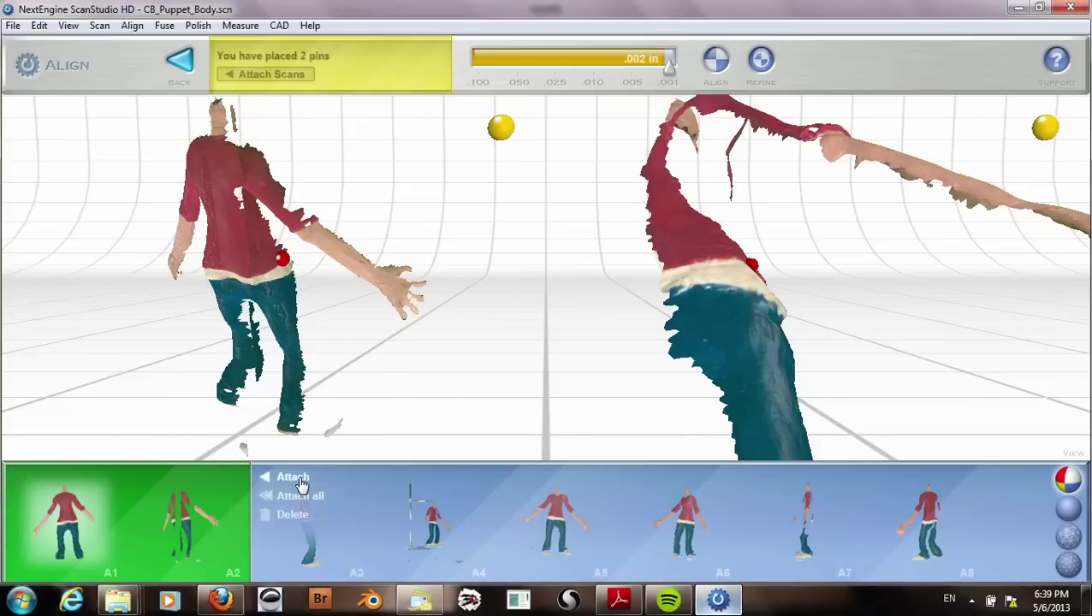
pyautogui.click(299, 482)
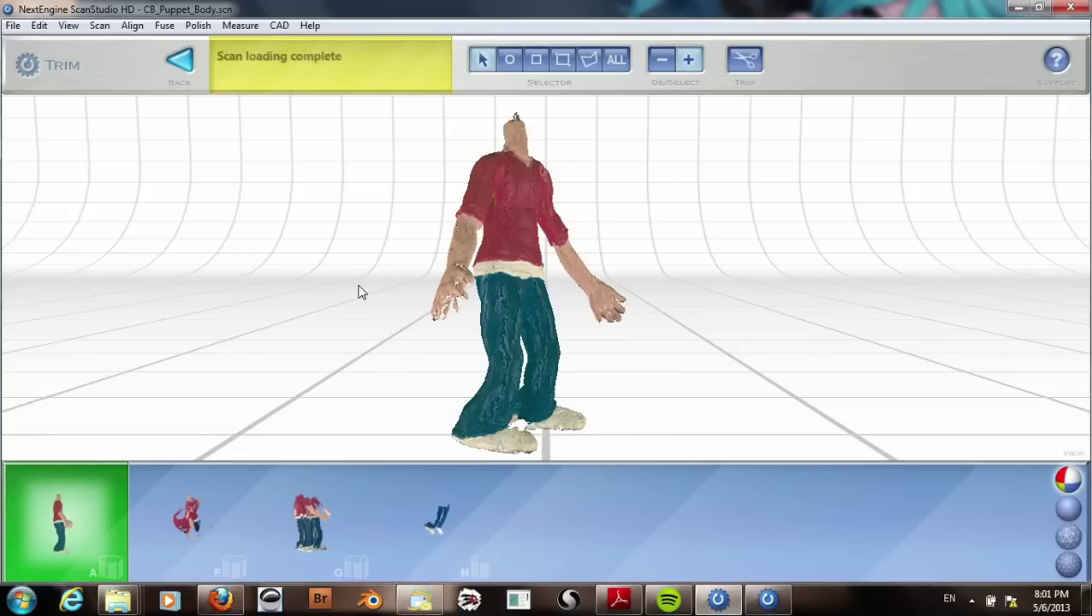
# - Leave the scan setup screen and switch to the Fuse stage
pyautogui.click(183, 62)
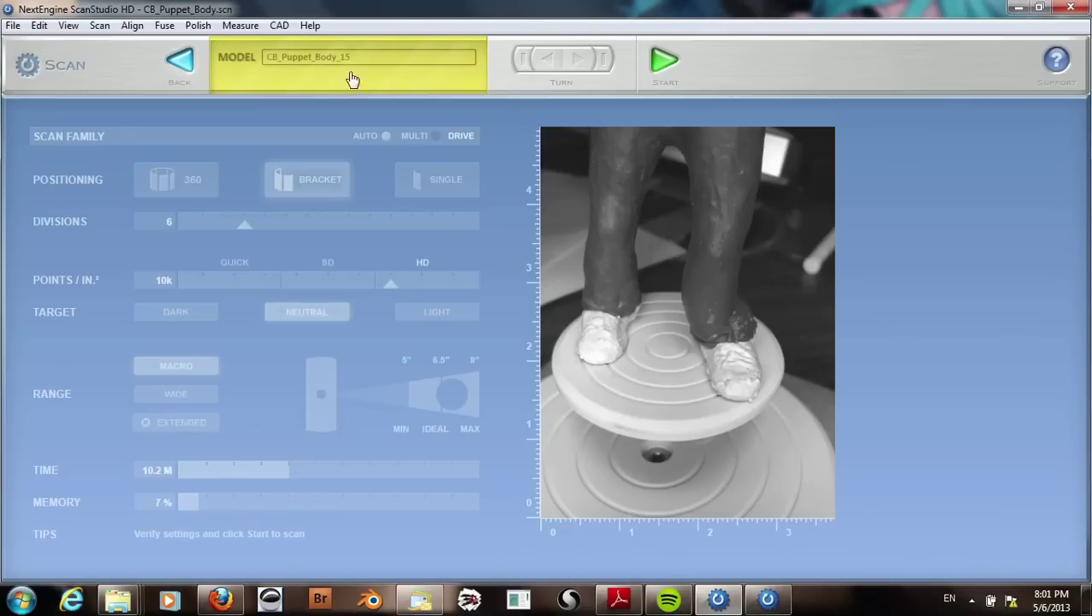
pyautogui.click(179, 65)
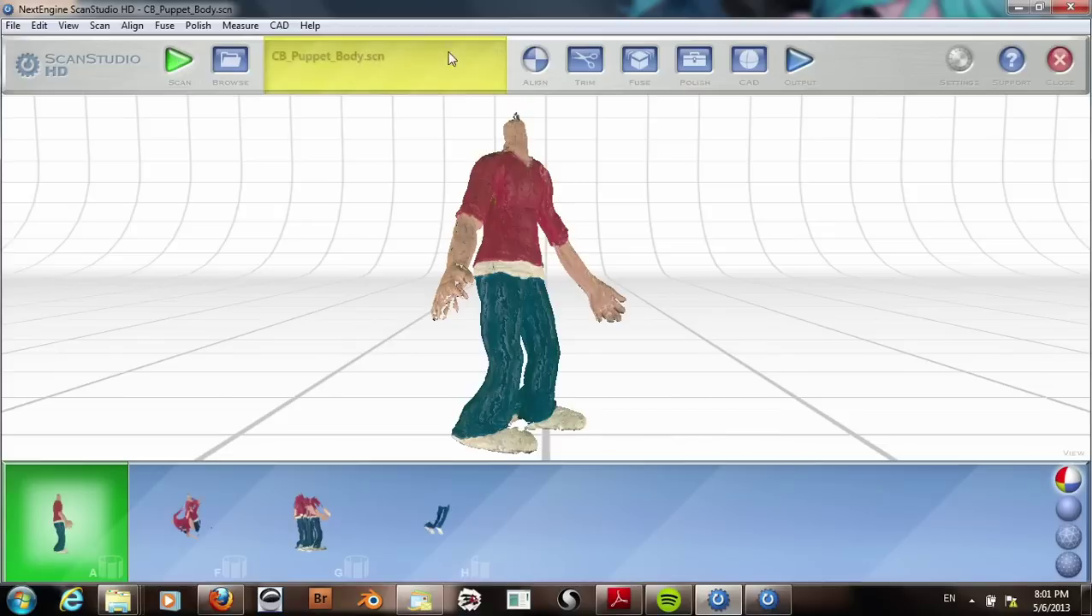
pyautogui.click(641, 67)
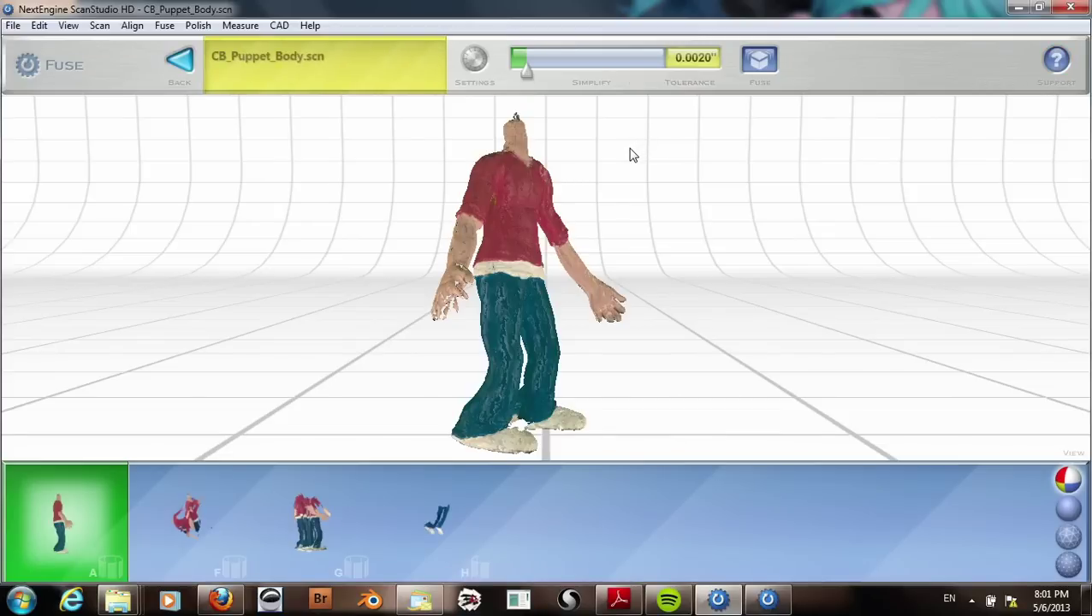
# - Fuse the puppet scans with the Create water-tight model setting enabled
pyautogui.click(474, 58)
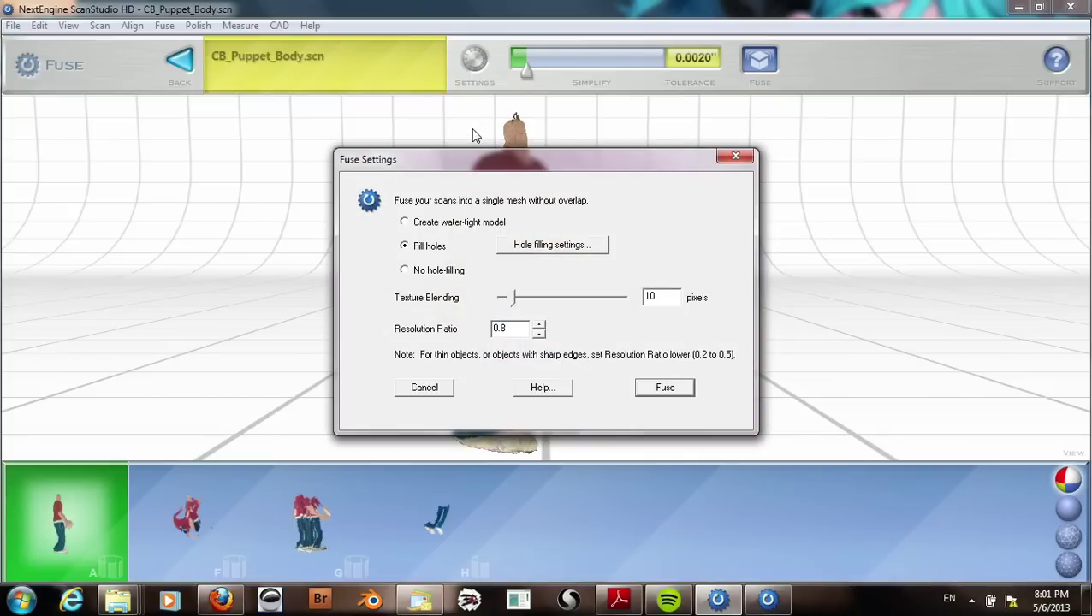
pyautogui.click(405, 222)
pyautogui.click(666, 387)
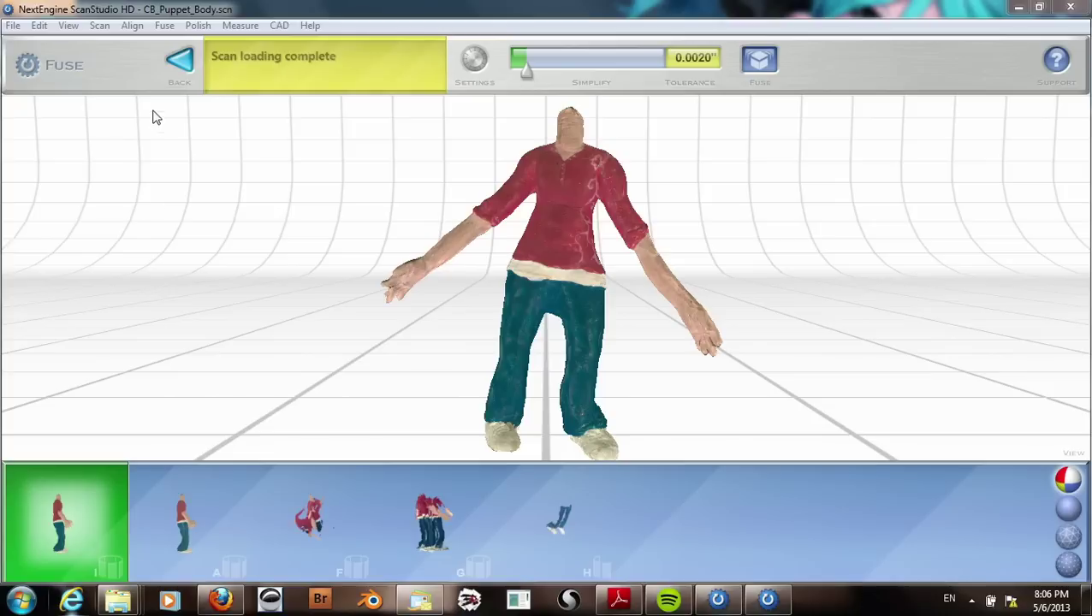
# - Switch to the Output stage, opening and closing the File menu without choosing anything
pyautogui.click(175, 73)
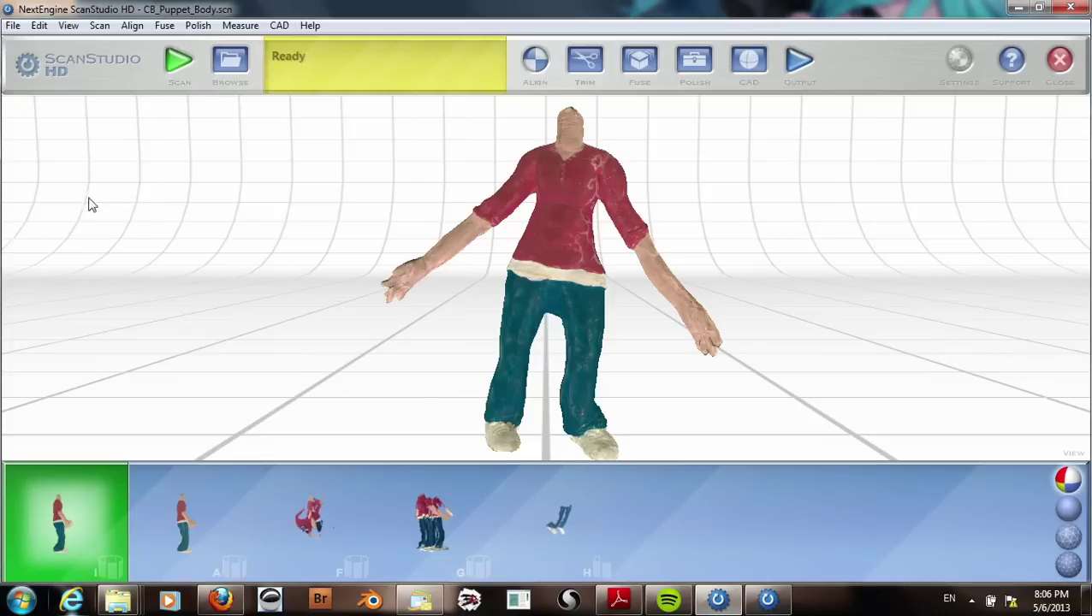
pyautogui.click(786, 64)
pyautogui.click(13, 25)
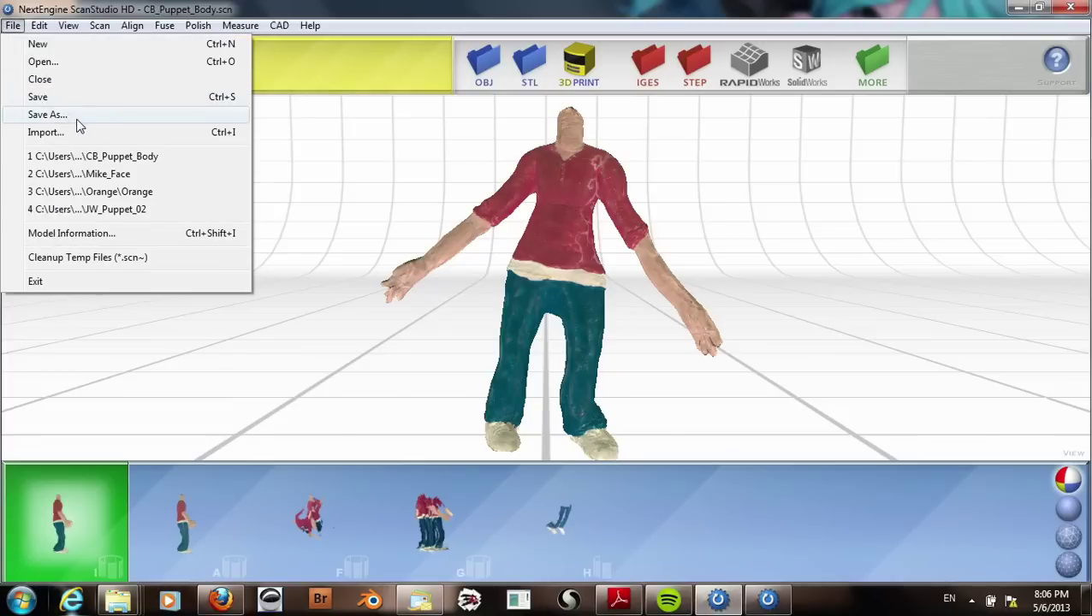
pyautogui.click(456, 39)
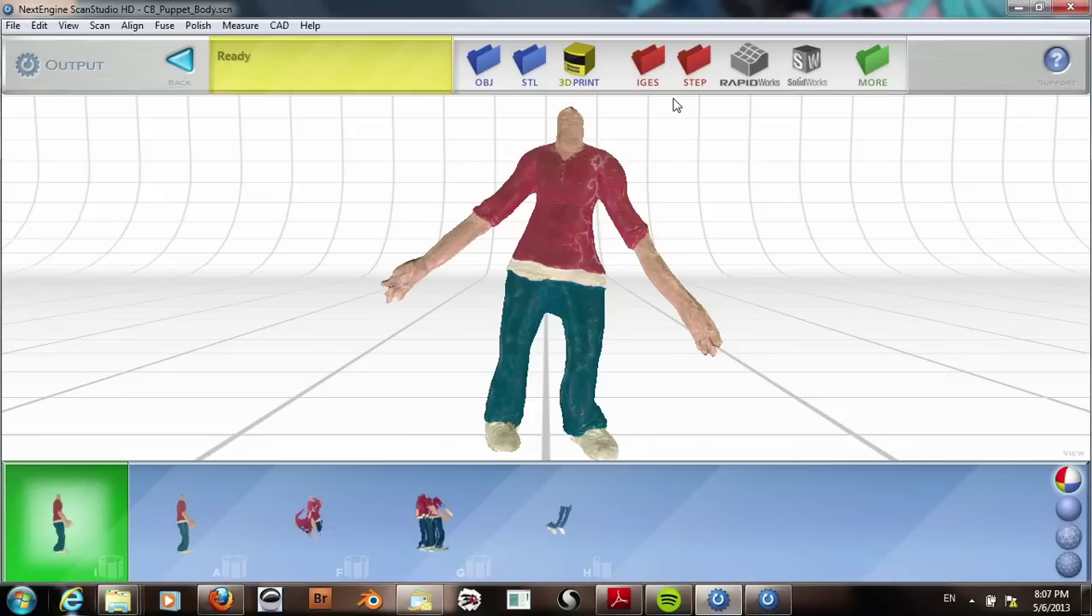
# - Export the fused model as OBJ named CB_Puppet_Body in the original save folder
pyautogui.click(485, 73)
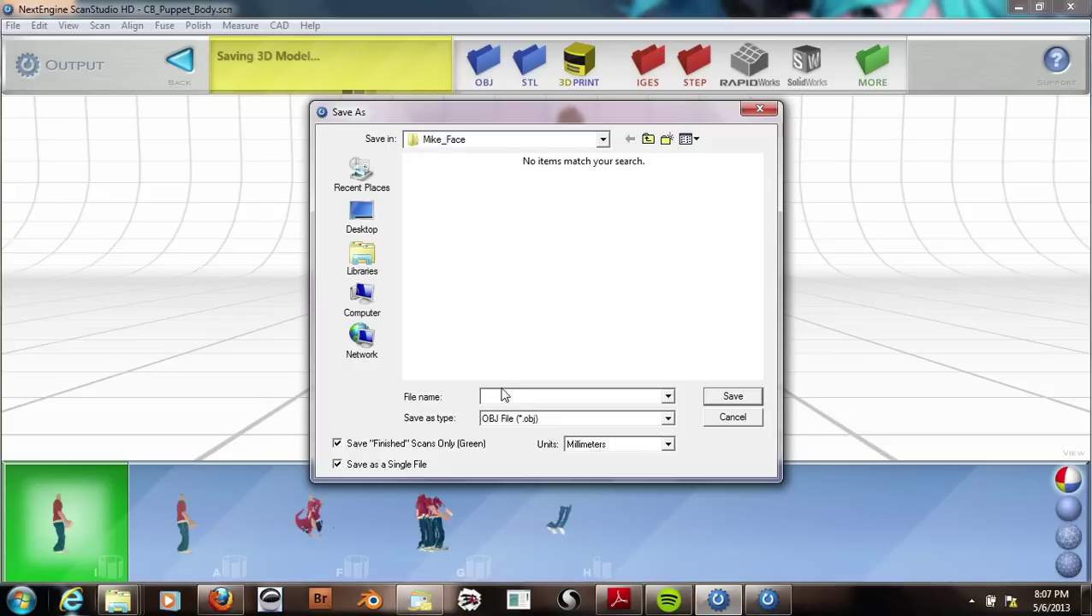
pyautogui.click(647, 138)
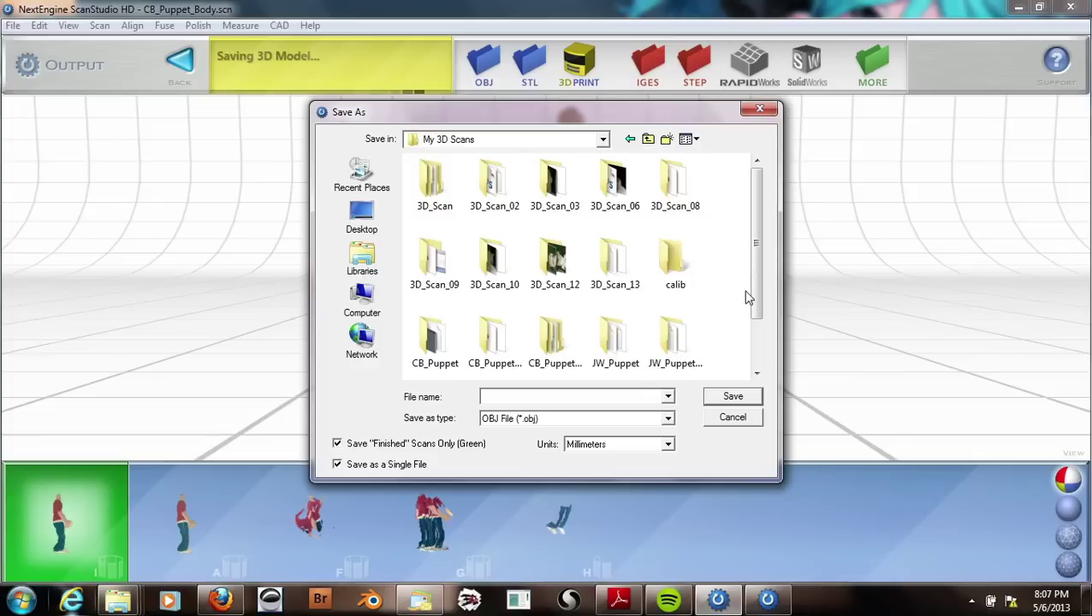
pyautogui.moveTo(762, 263); pyautogui.dragTo(757, 307)
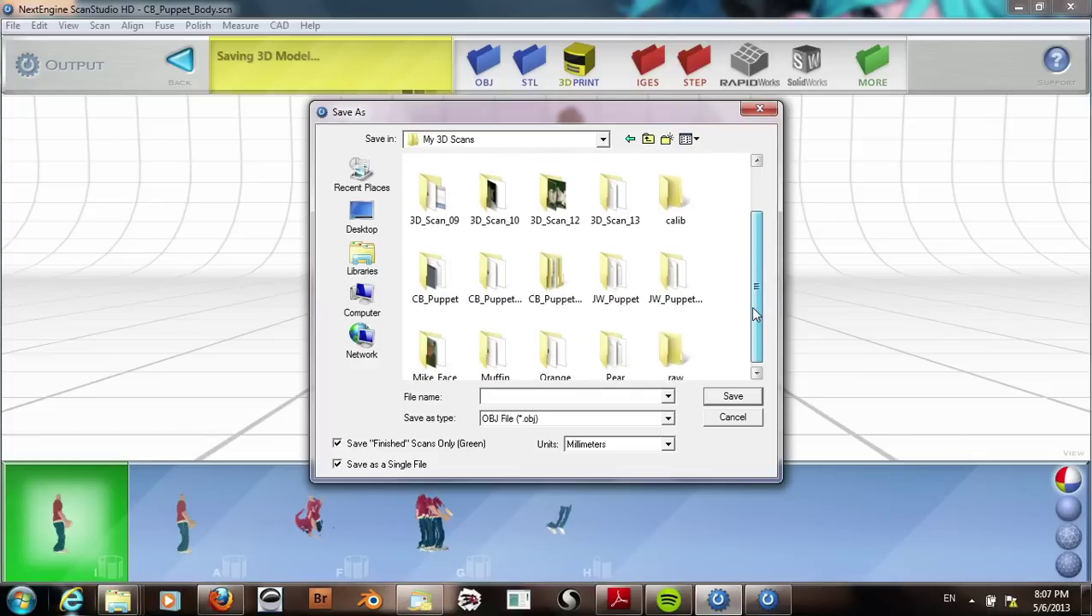
pyautogui.click(630, 139)
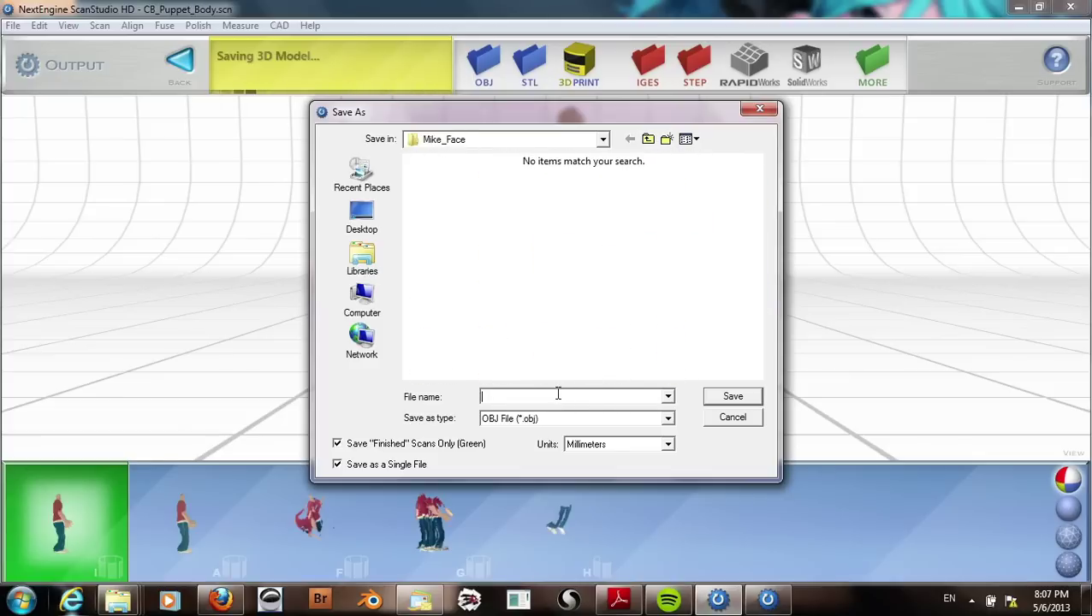
pyautogui.write('CB_Puppet')
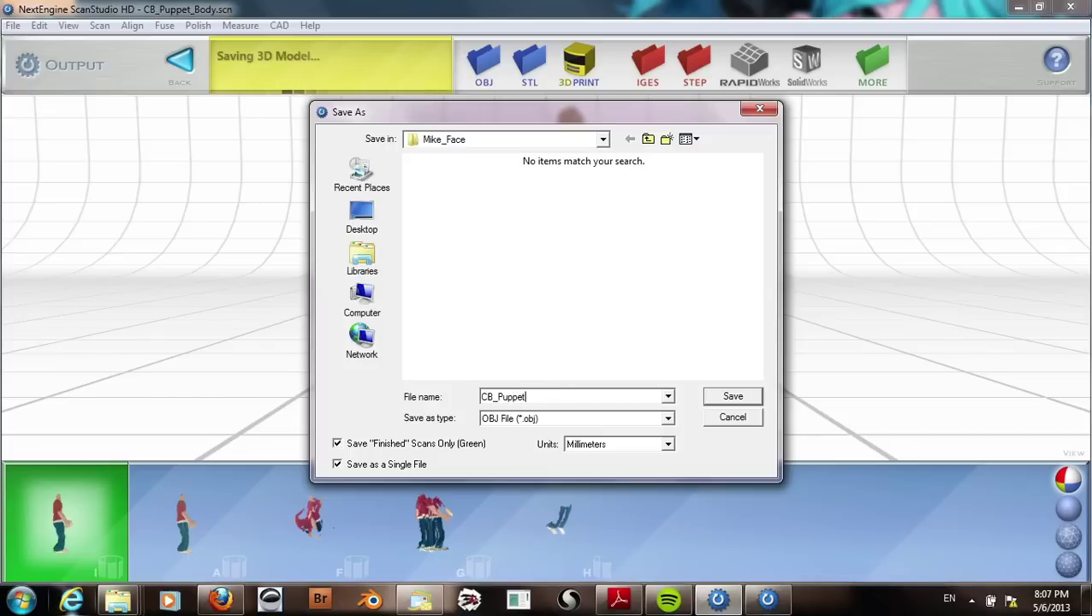
pyautogui.write('_He')
pyautogui.press('BackSpace')
pyautogui.press('BackSpace')
pyautogui.write('Body')
pyautogui.click(740, 397)
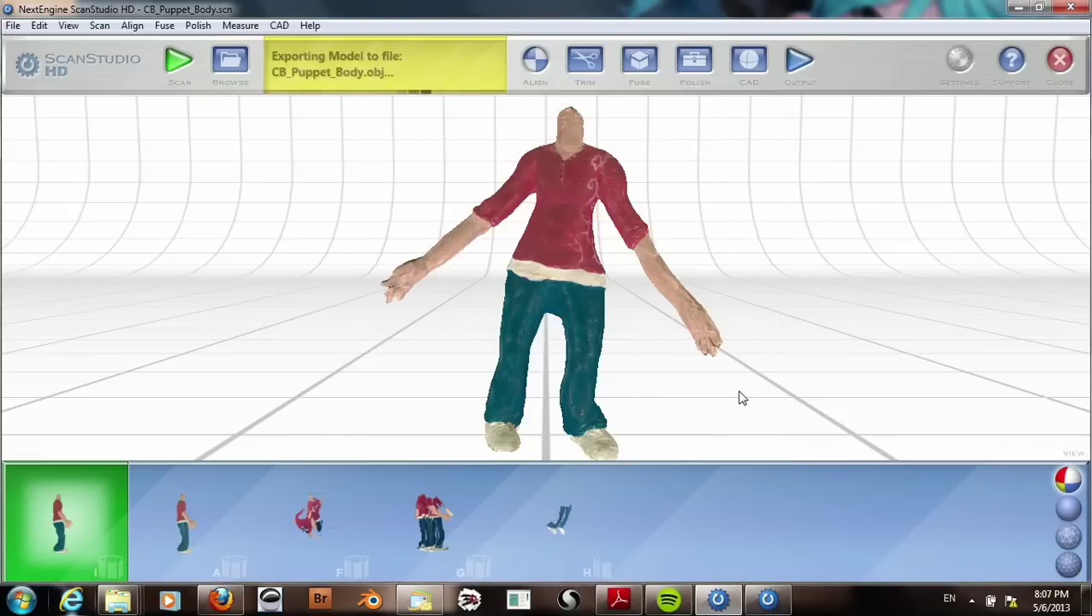